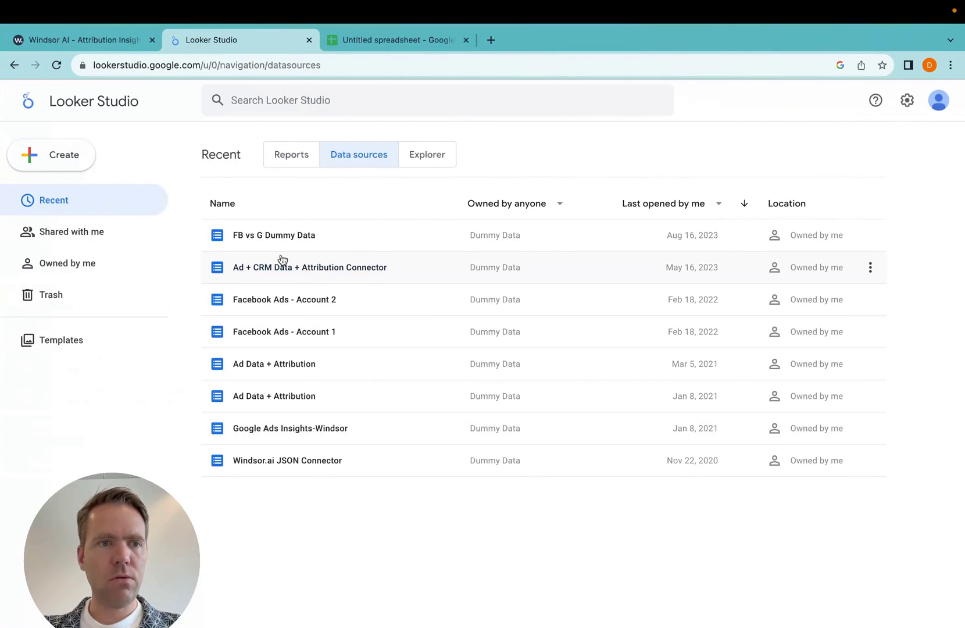
Create a new data source and pick the Windsor.ai Facebook Ads & Instagram Ads connector found by searching 'face'
click(40, 166)
click(65, 221)
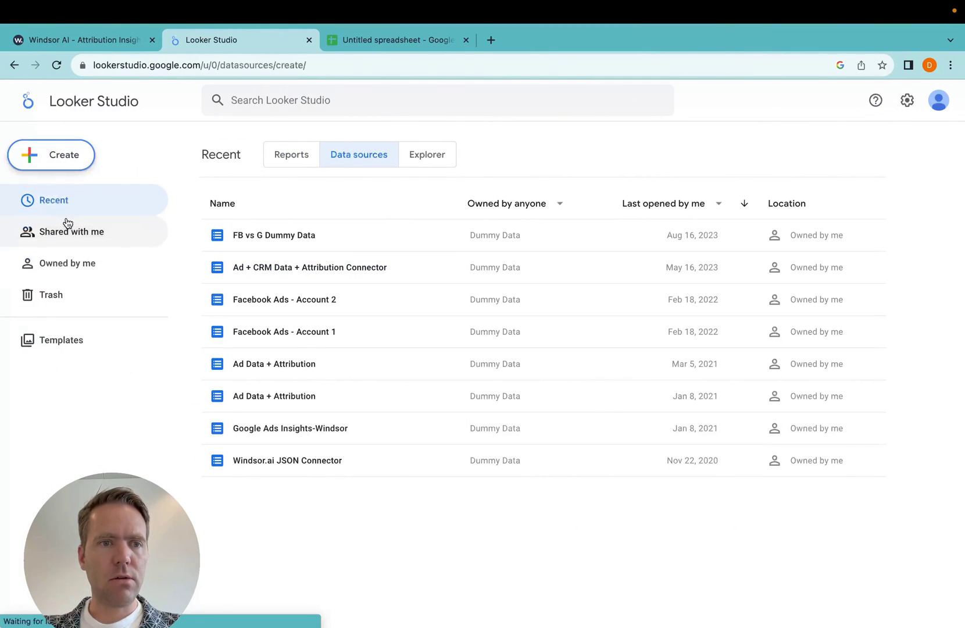
click(215, 184)
text(face)
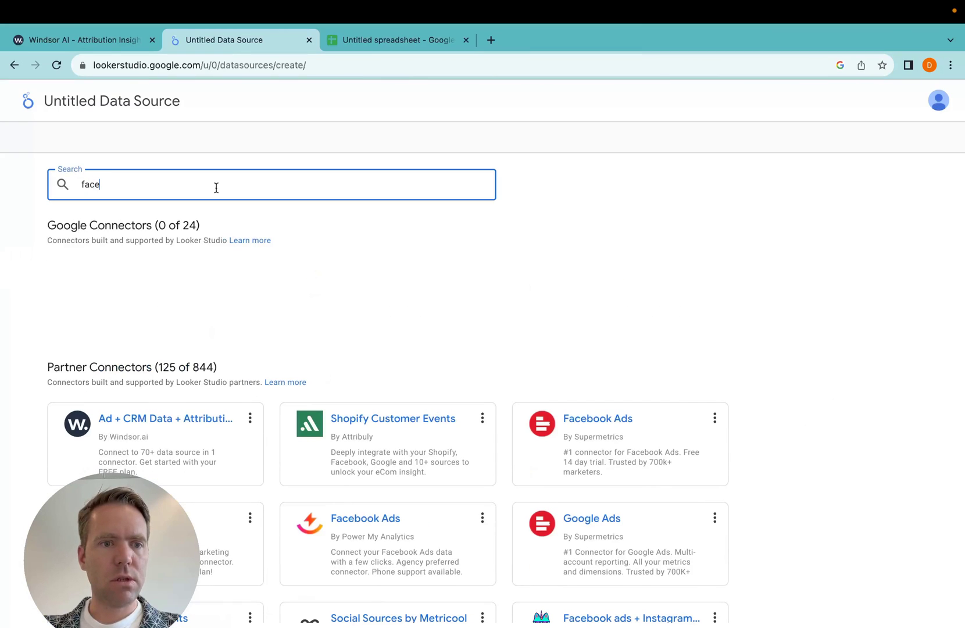
scroll(227, 380, down, 10)
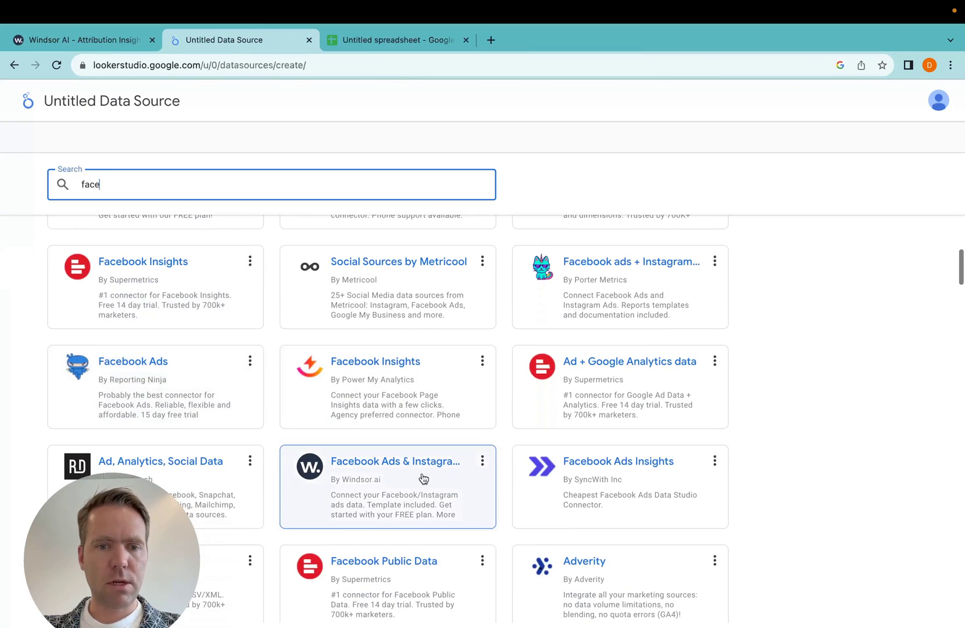
click(423, 479)
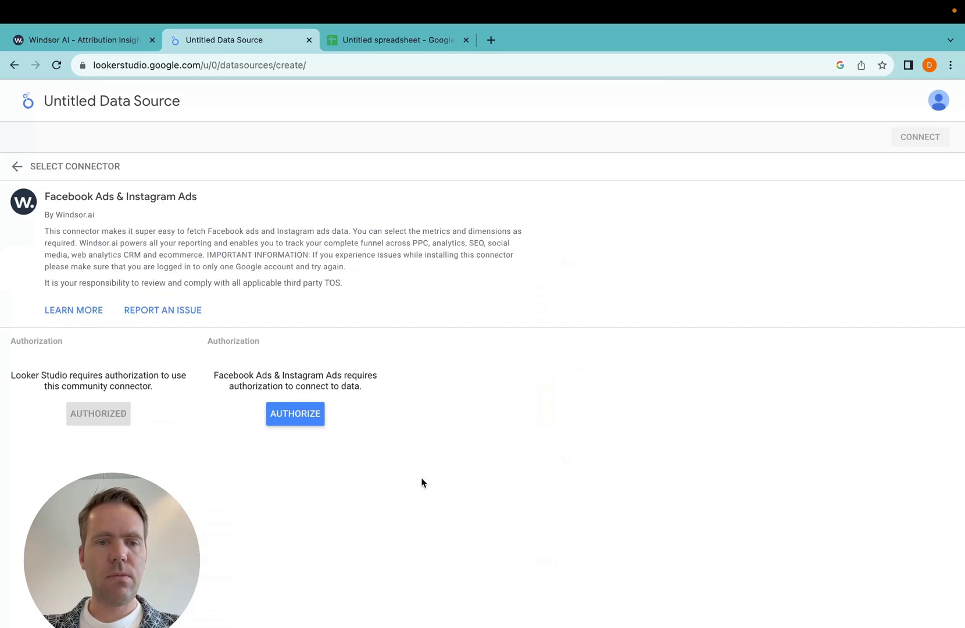
Grant Windsor.ai access to Facebook Ads, closing the Facebook login page afterwards
click(287, 414)
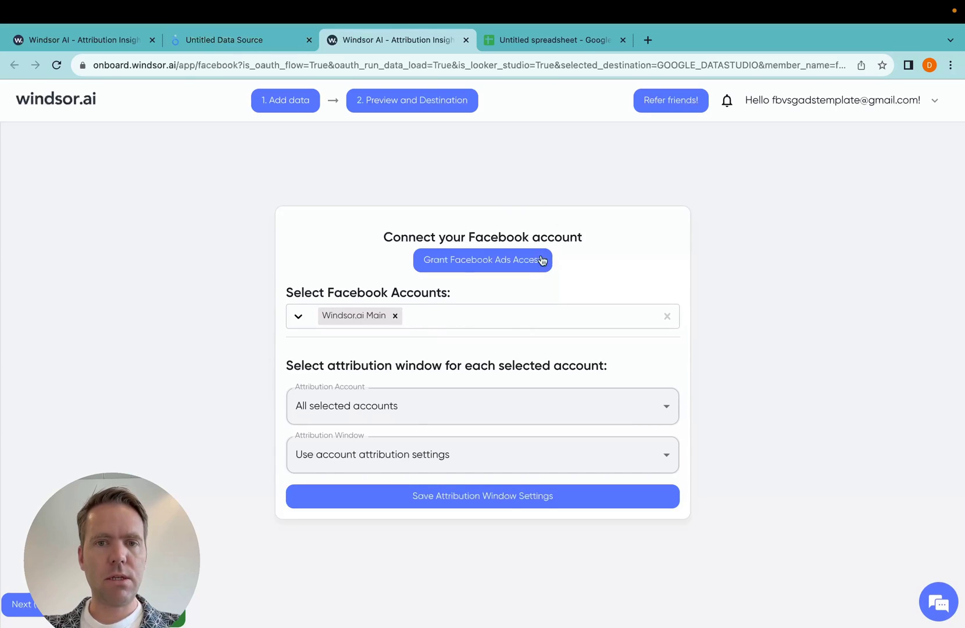
click(503, 251)
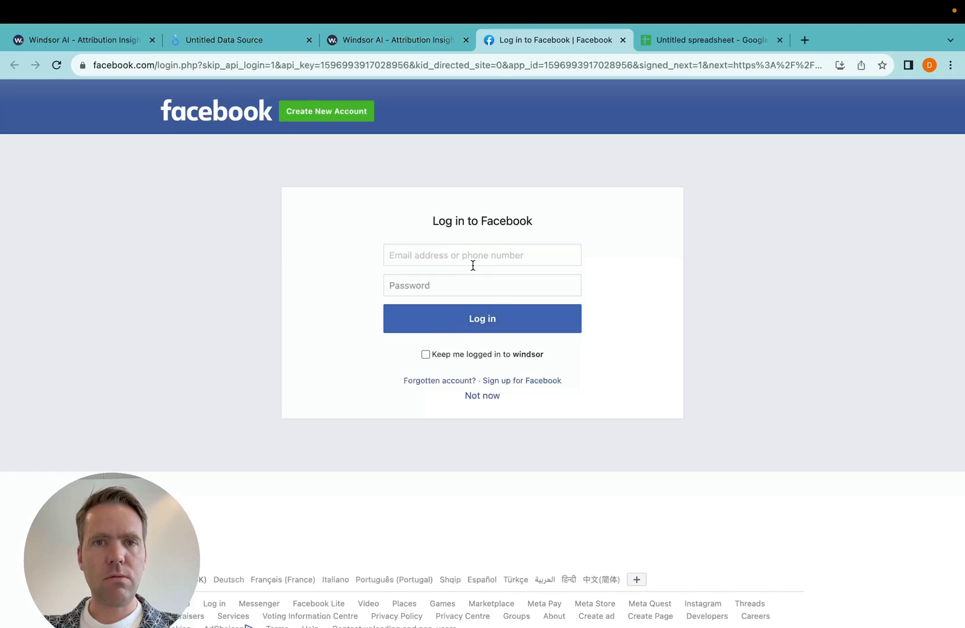
key(super+w)
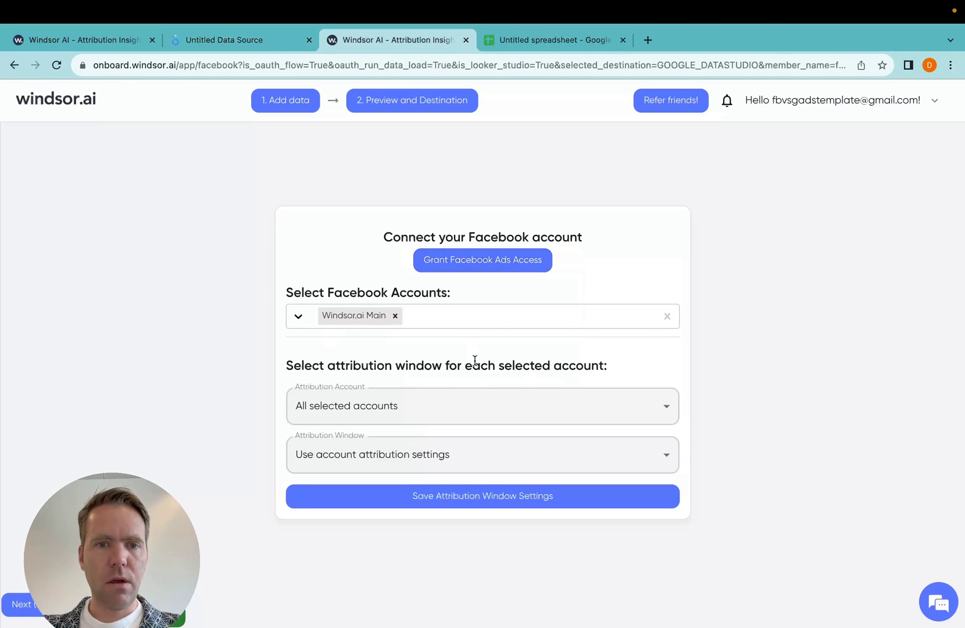
Keep the Windsor.ai Main account and the account's own attribution settings, then submit to finish authorization
click(458, 317)
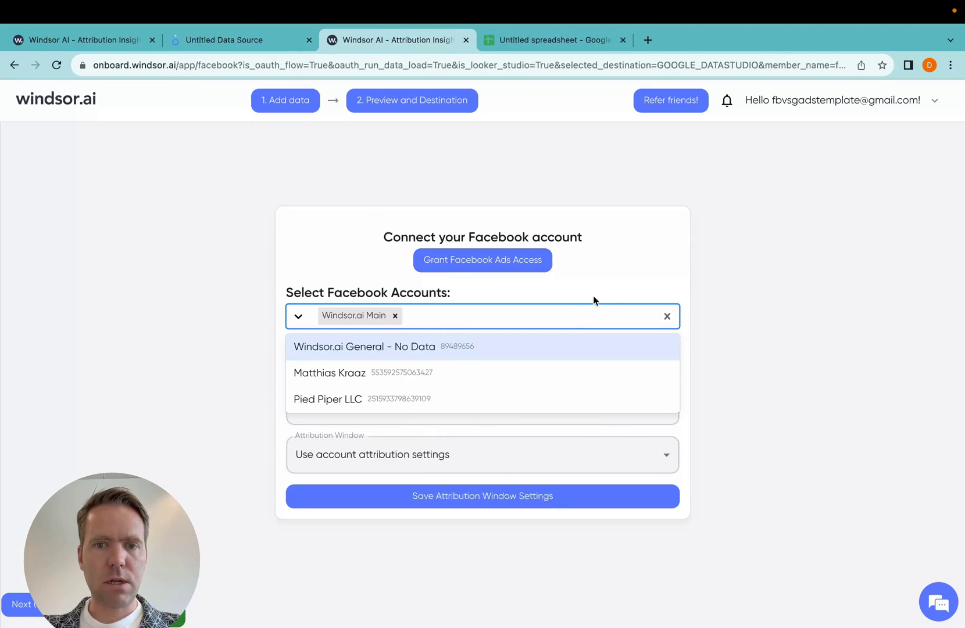
click(631, 270)
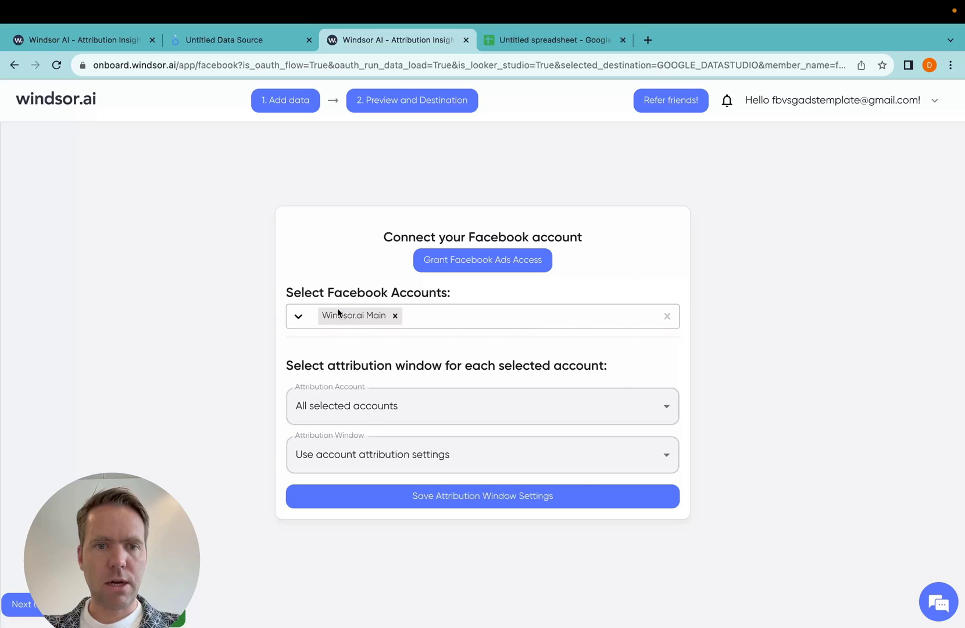
click(407, 315)
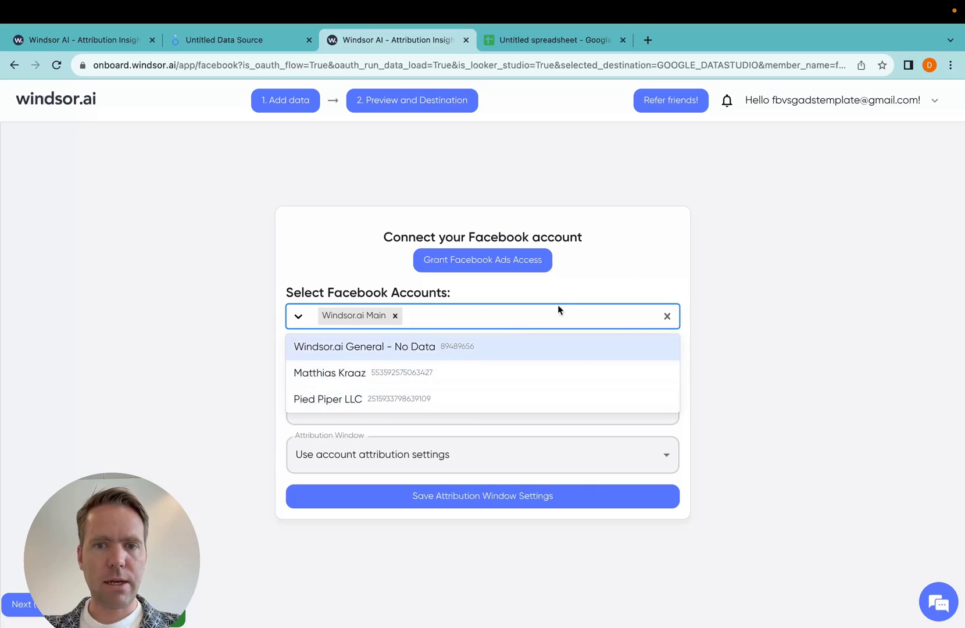
click(627, 286)
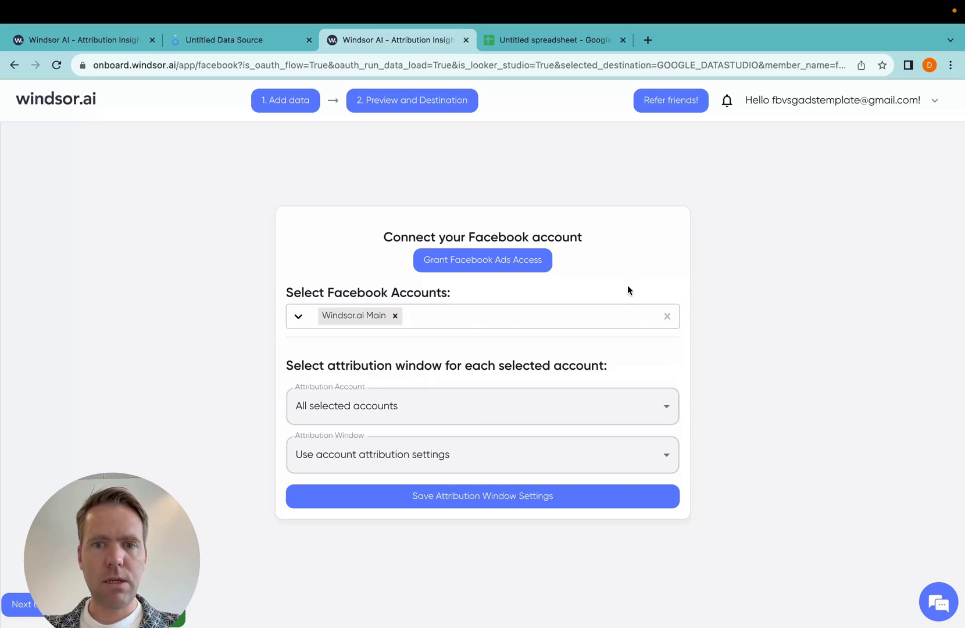
click(542, 412)
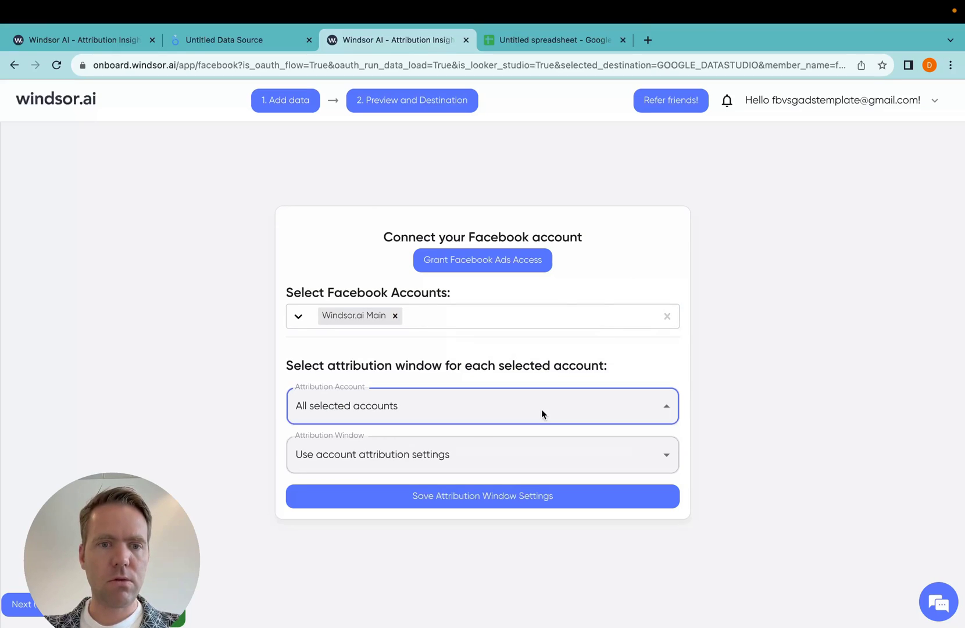
click(541, 413)
click(541, 454)
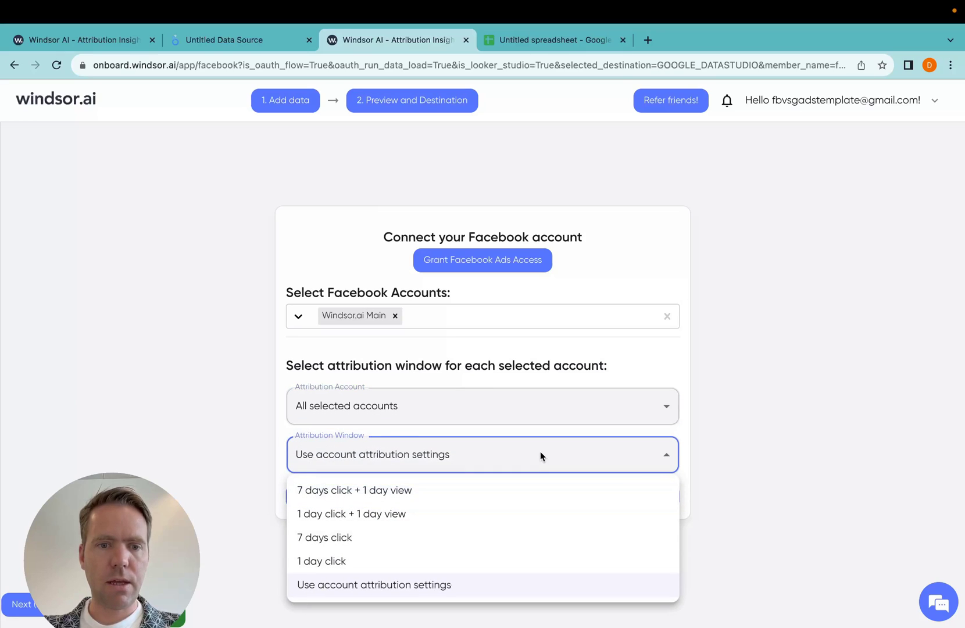
click(752, 273)
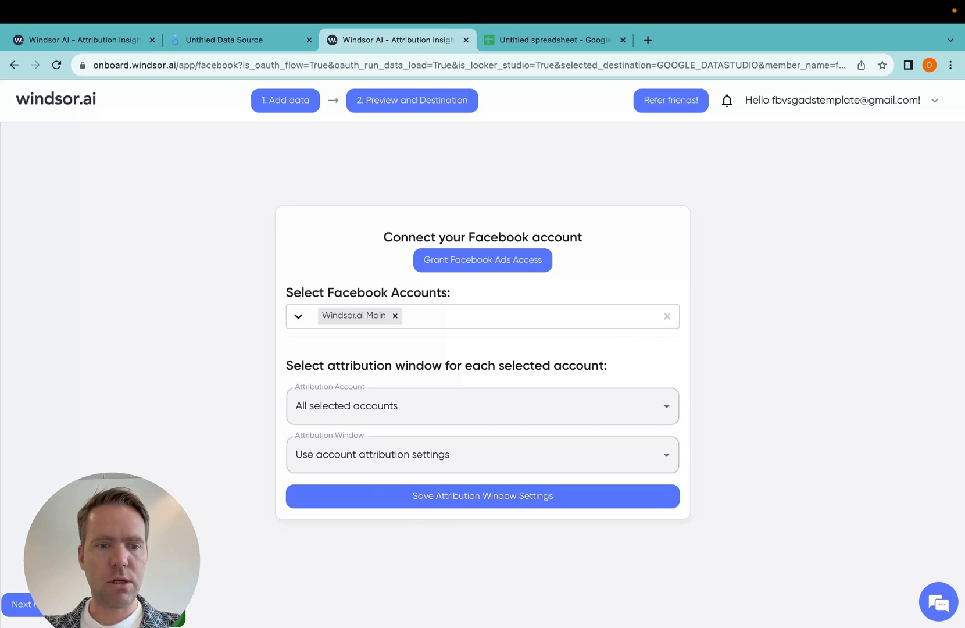
key(super+r)
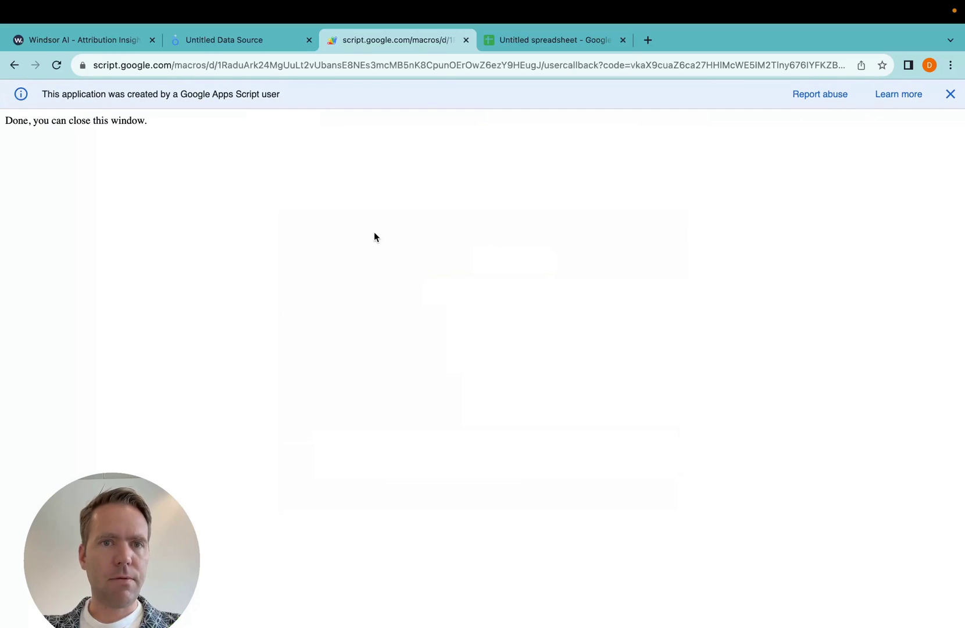
Back in Untitled Data Source, tick Windsor.ai Main in the Facebook Accounts Selector
click(467, 41)
click(240, 42)
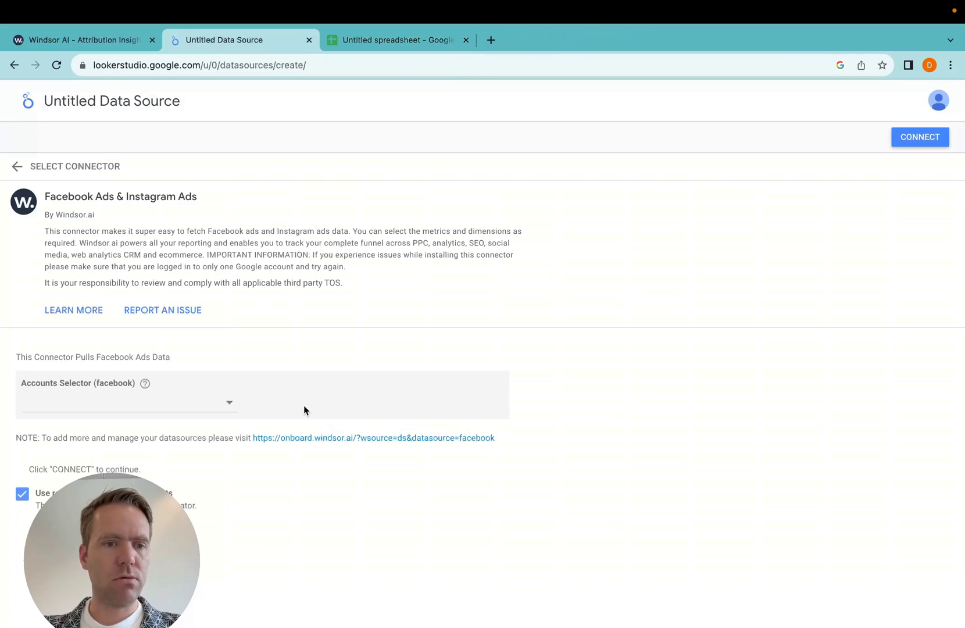
click(189, 411)
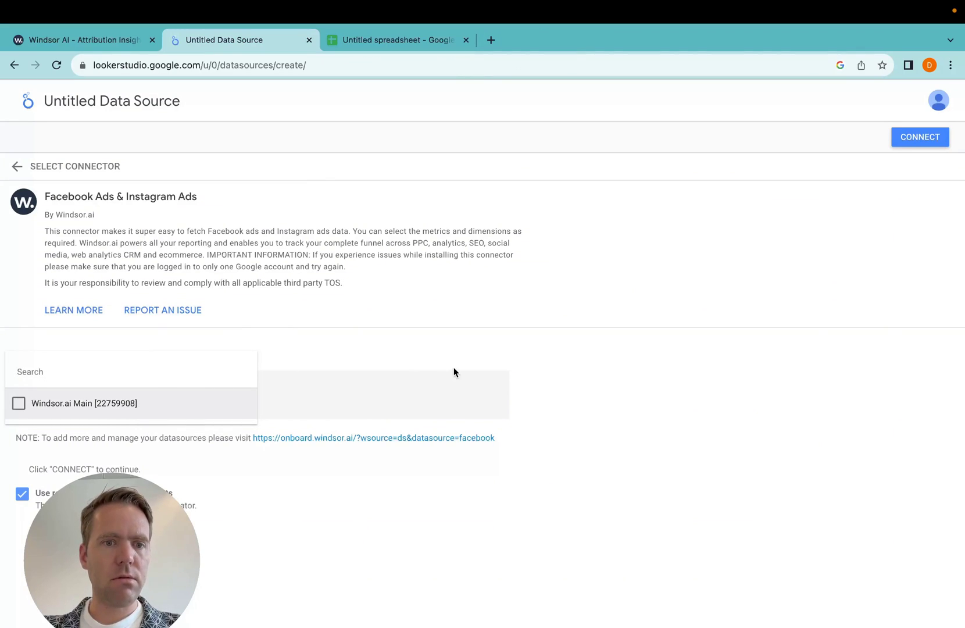
click(452, 370)
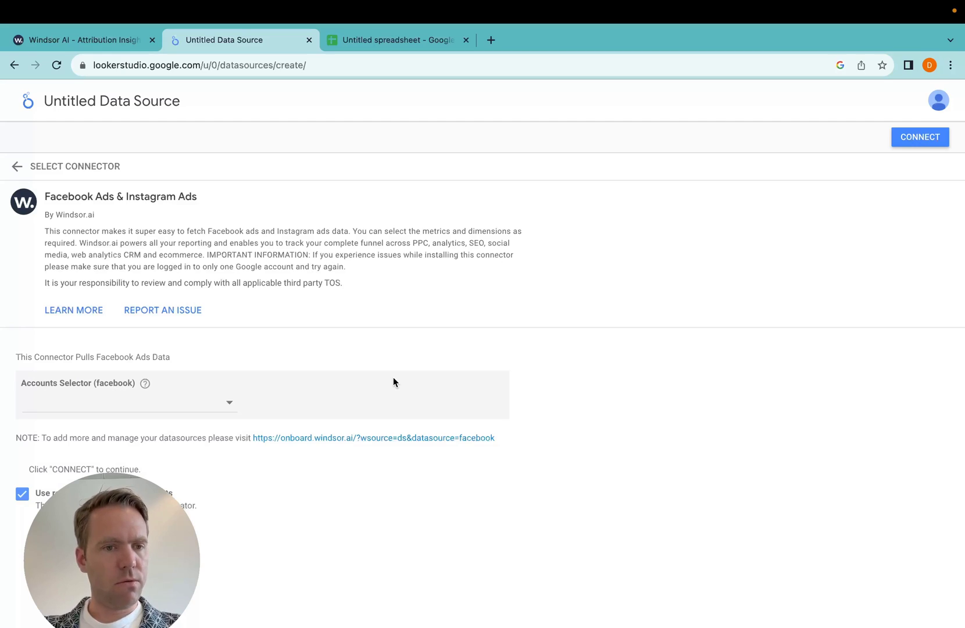
click(207, 404)
click(74, 406)
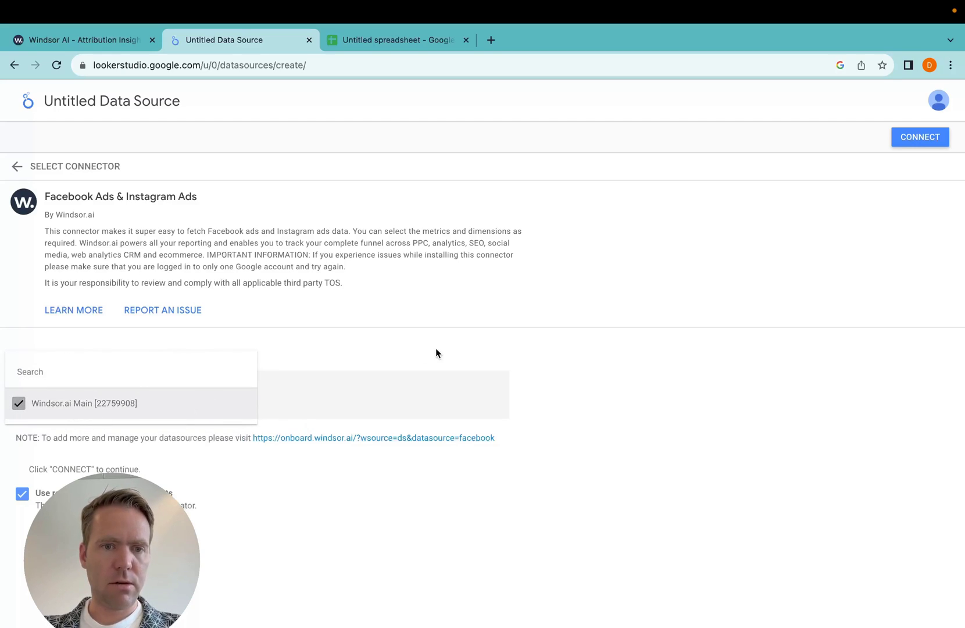
click(439, 348)
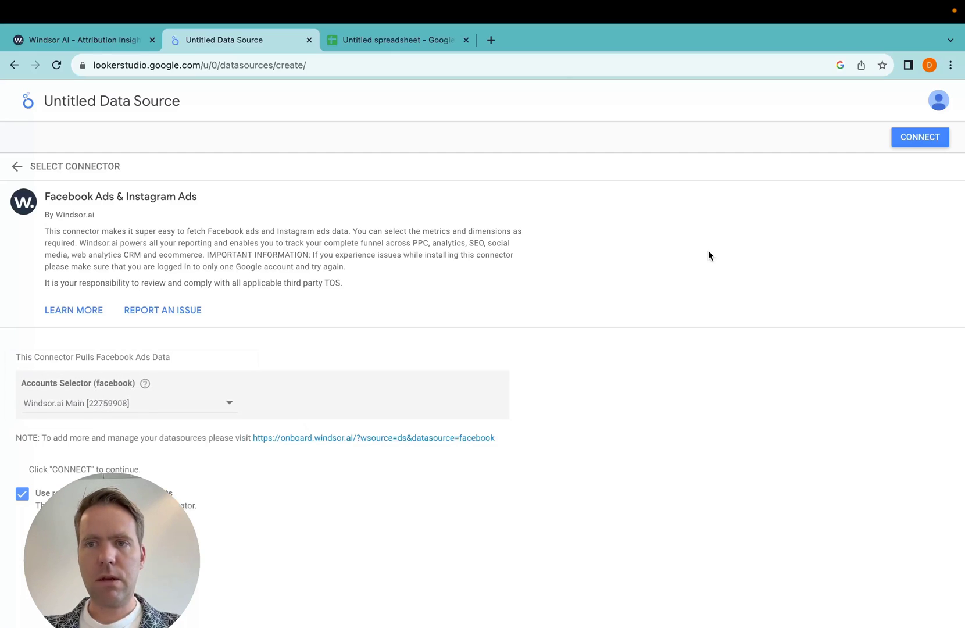
Connect the data source and scroll through its list of 593 Facebook Ads fields
click(906, 137)
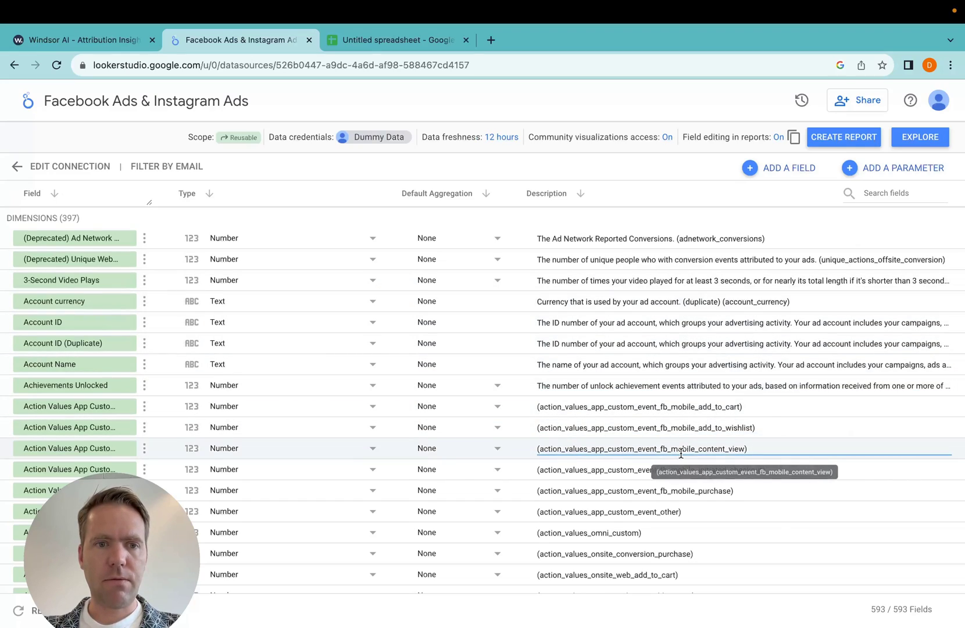
scroll(678, 459, down, 15)
scroll(679, 451, up, 15)
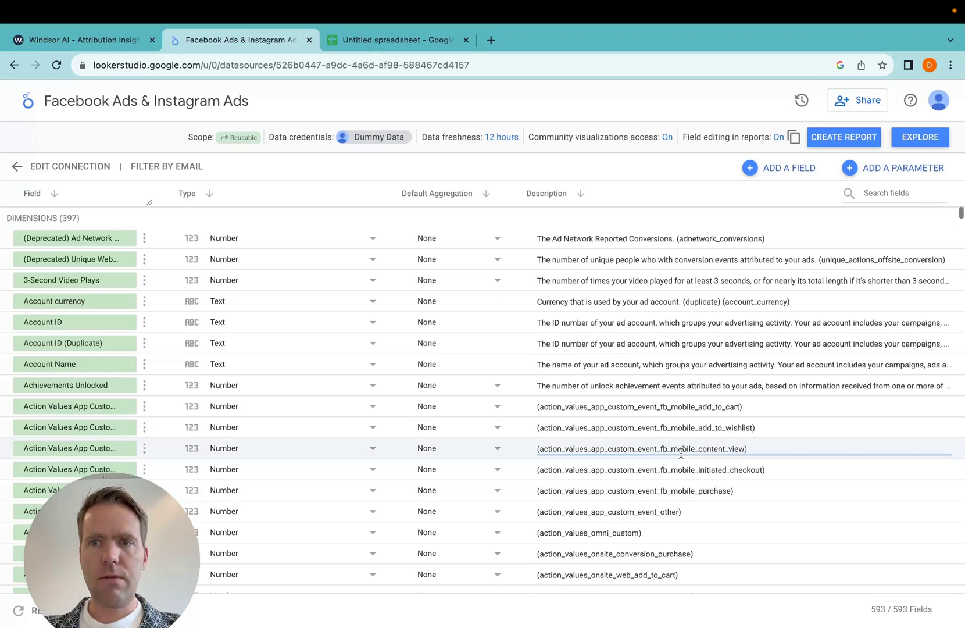
Create and confirm a new report, loading the Copy of Facebook Ads Overview Report
click(859, 139)
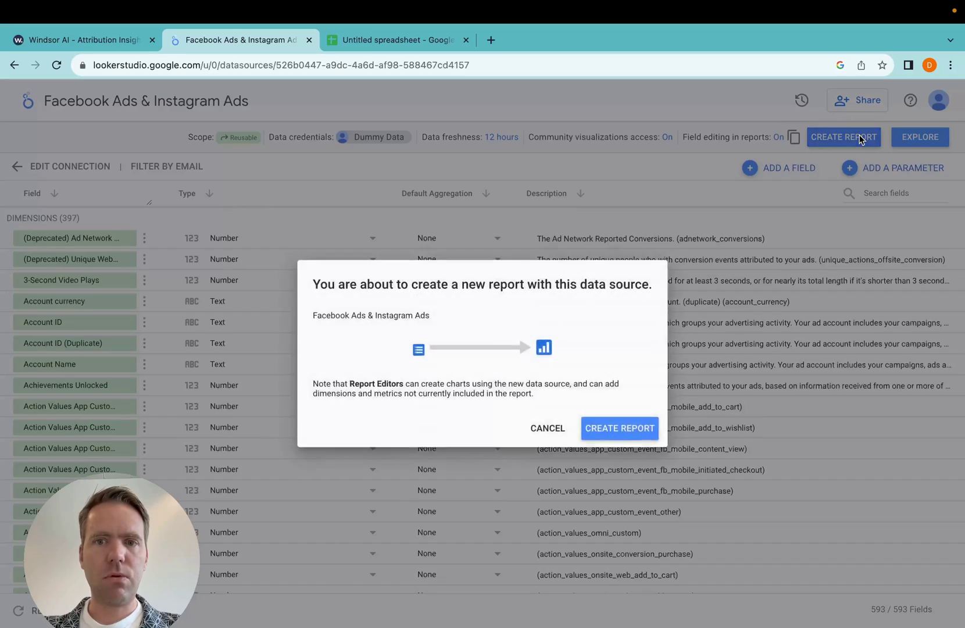
click(607, 428)
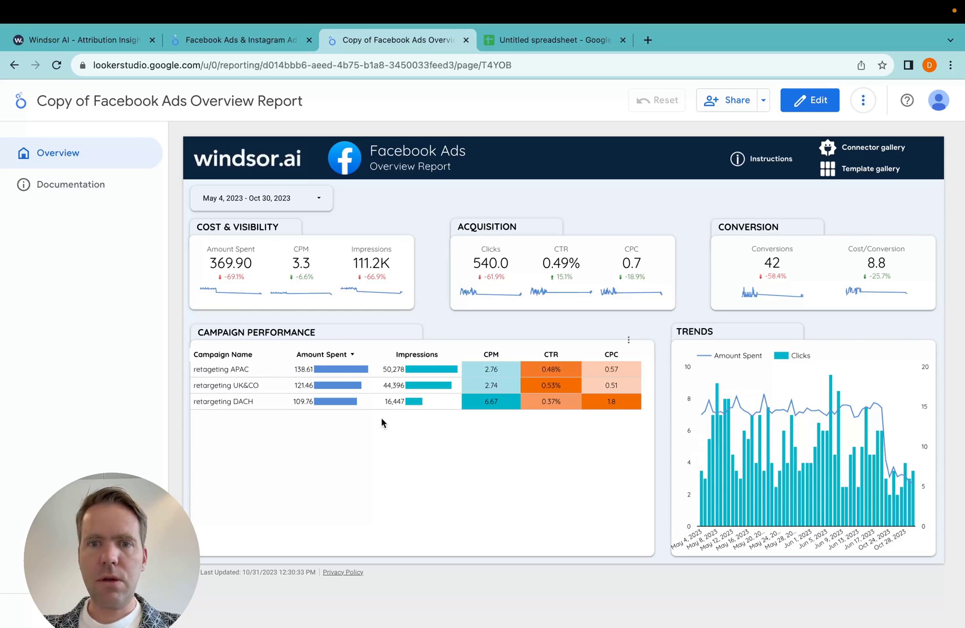
In edit mode, add the Ad Image URL Image dimension to the Campaign Performance table
click(809, 99)
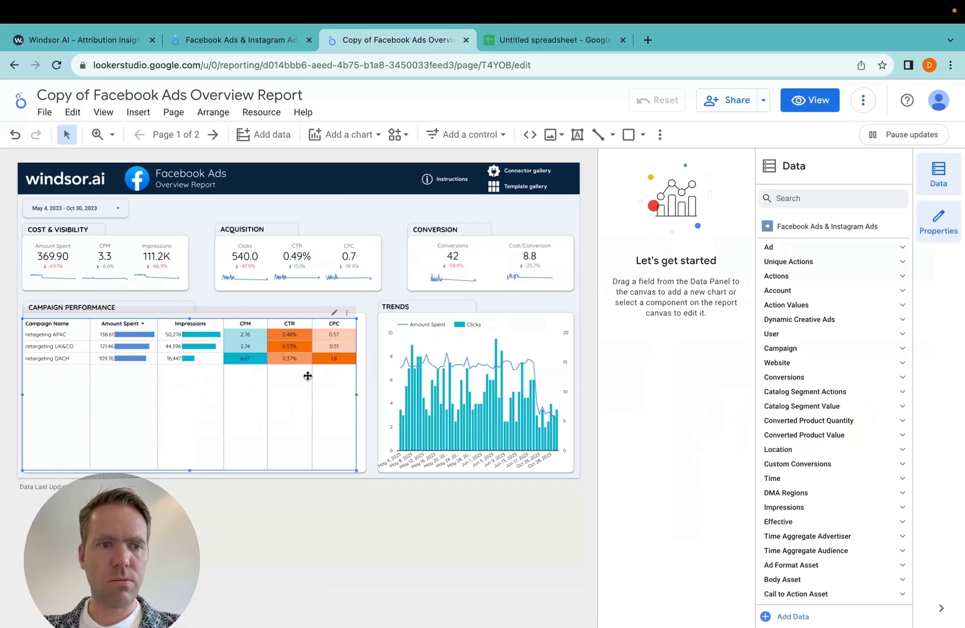
click(307, 375)
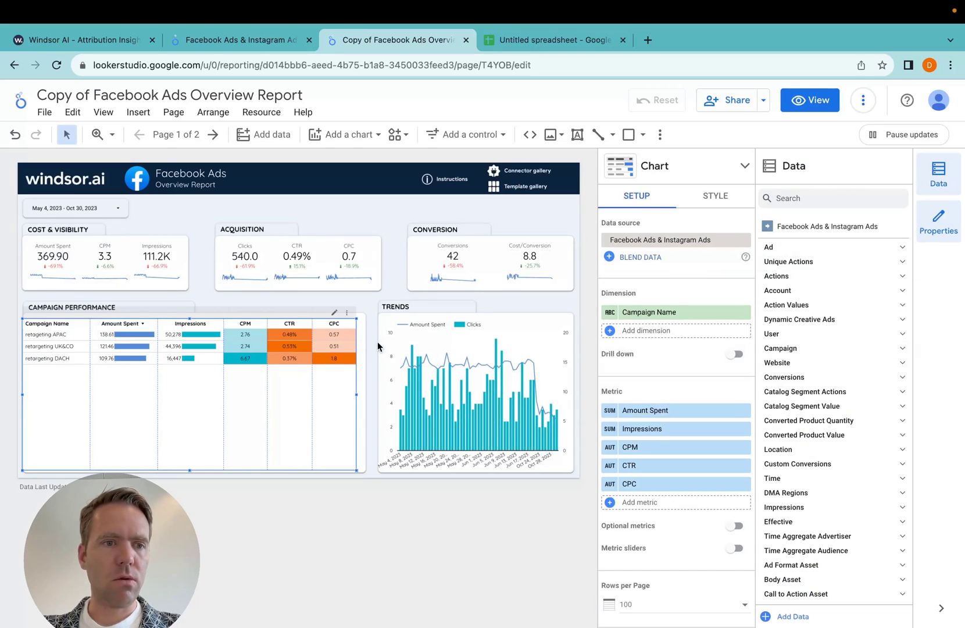
click(634, 330)
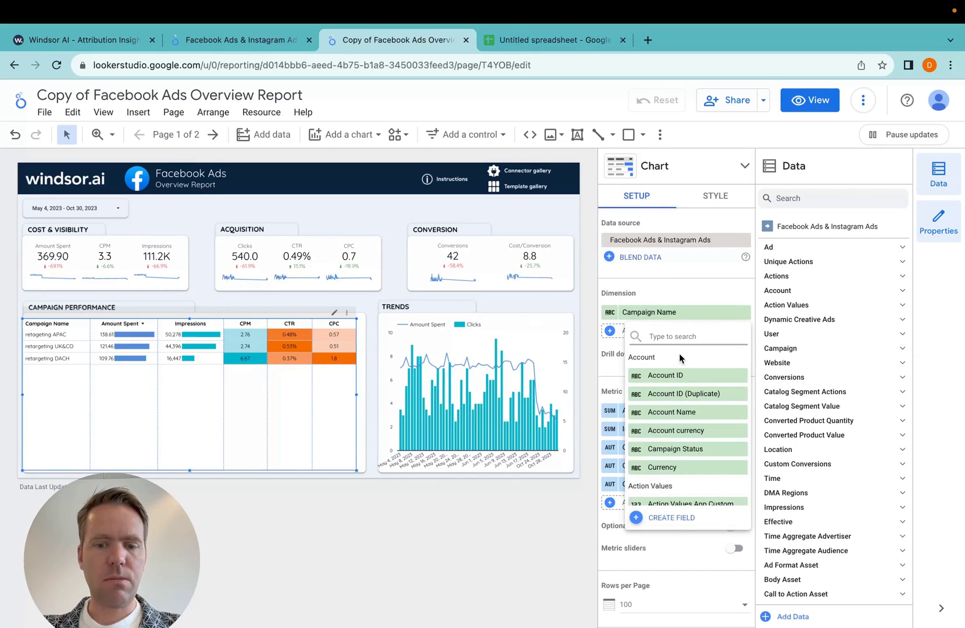
text(imag)
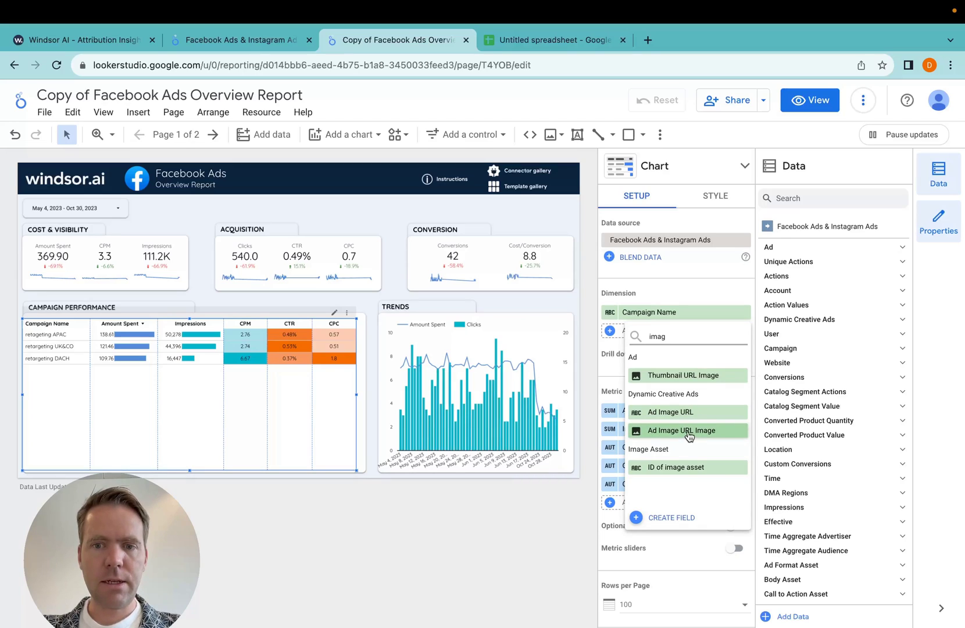
click(689, 431)
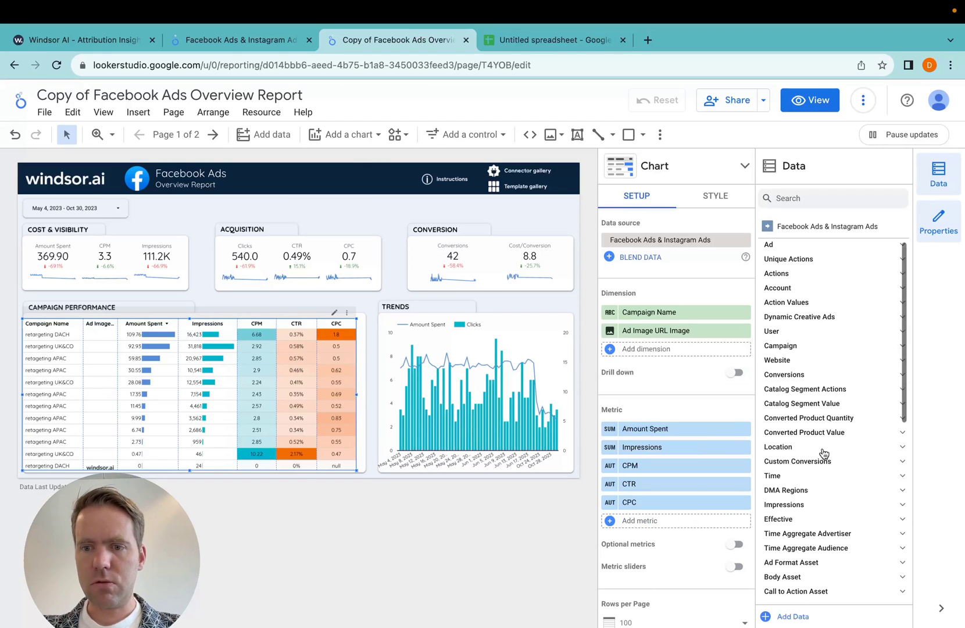
scroll(822, 452, down, 1)
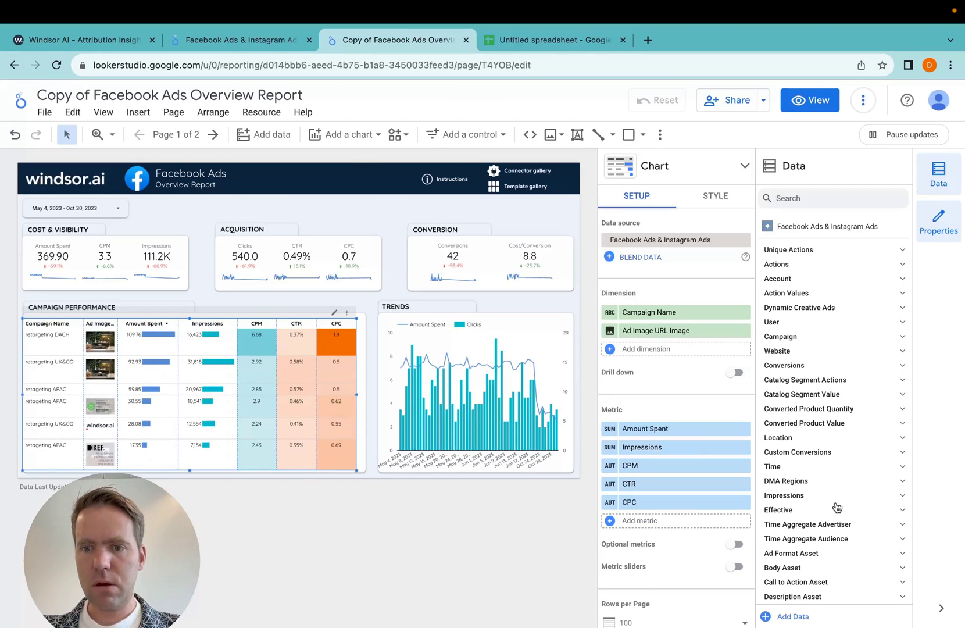
scroll(837, 507, down, 6)
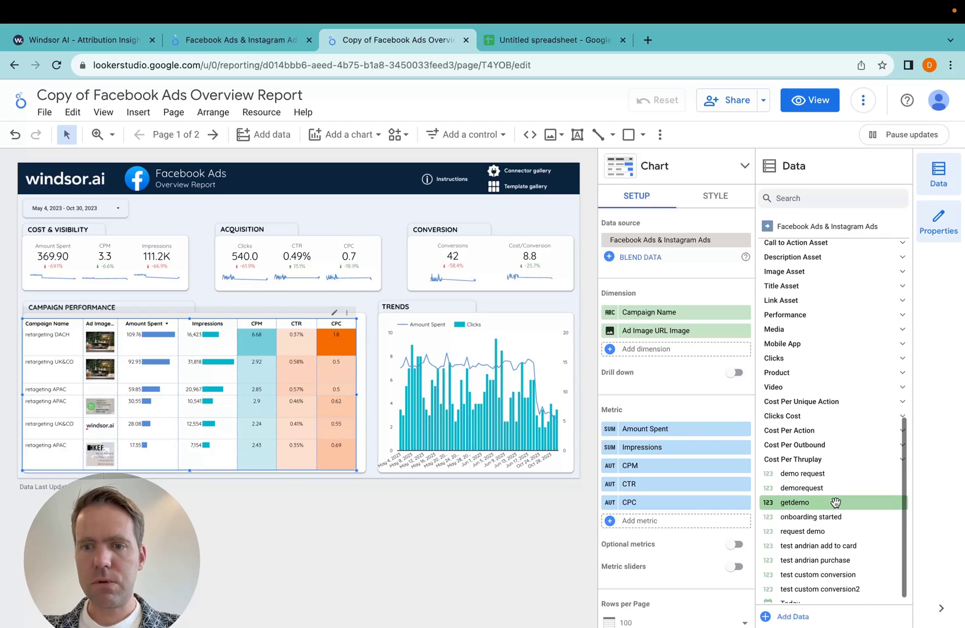
scroll(835, 501, up, 7)
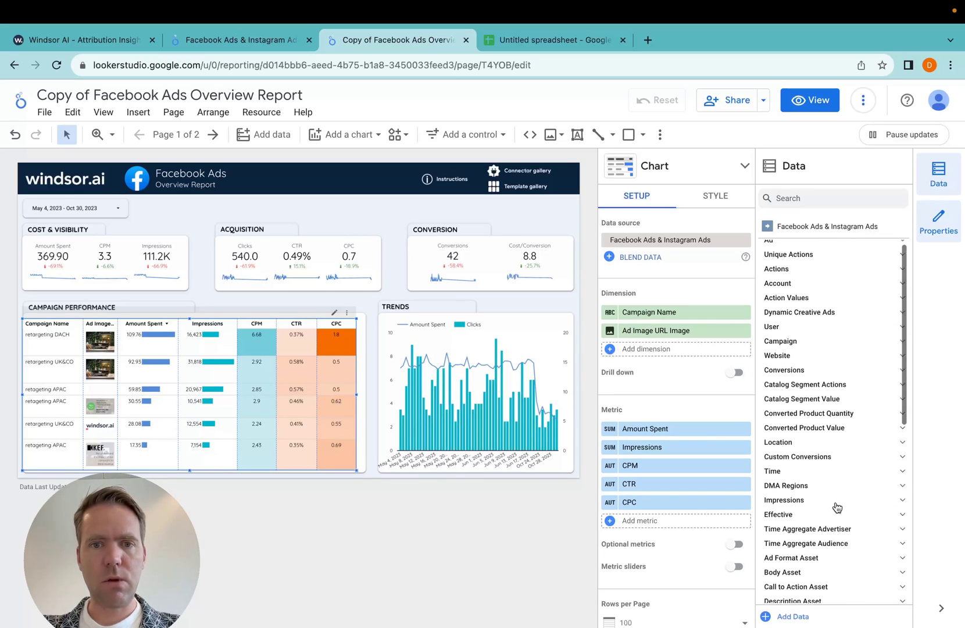
Deselect the campaign table and switch to the Windsor.ai Facebook connection page
click(521, 592)
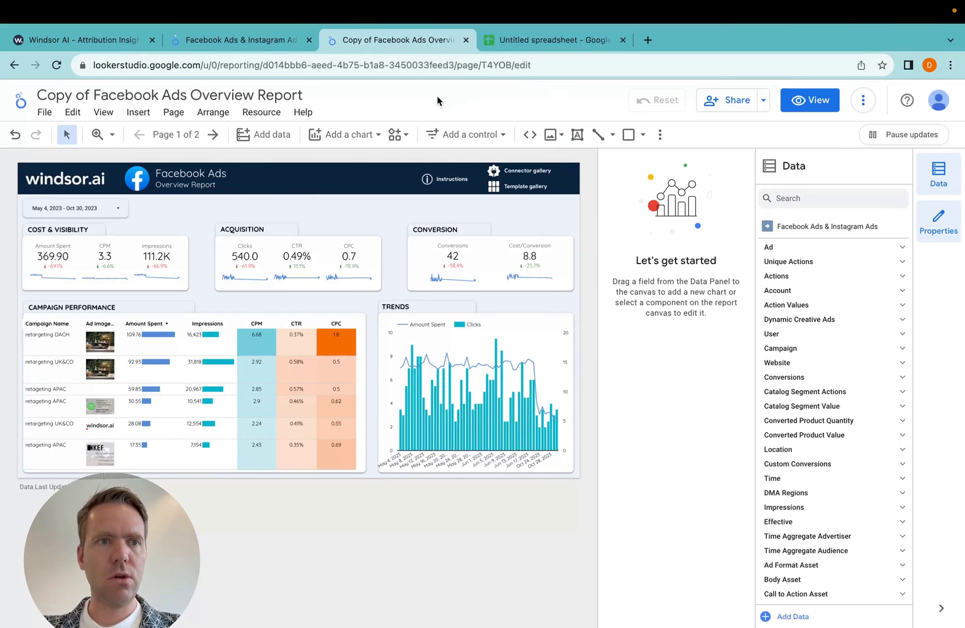
click(93, 42)
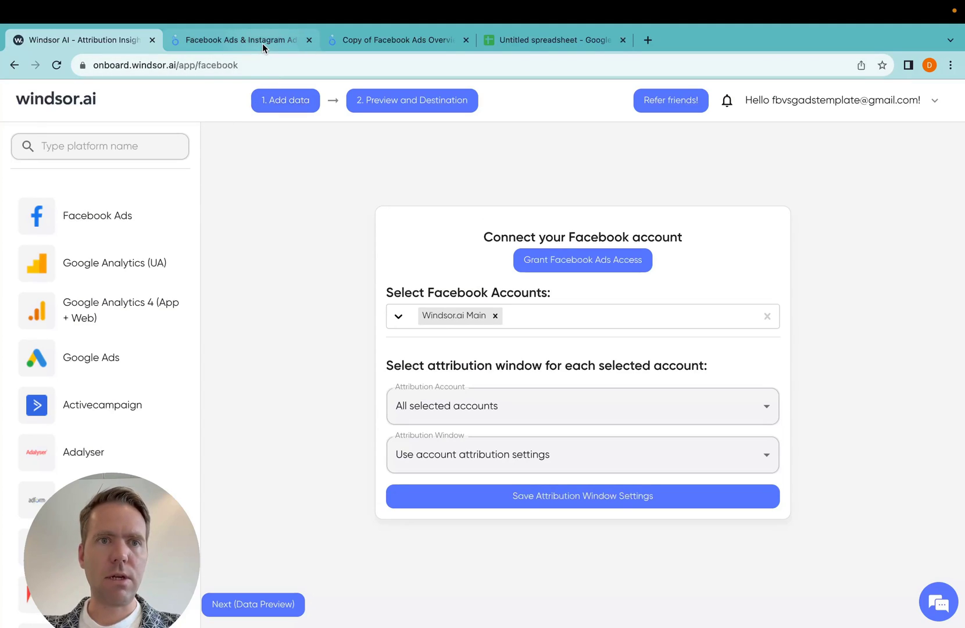
In Preview and Destination, choose Google Sheets and view the Windsor.ai Sheets add-on listing
click(407, 103)
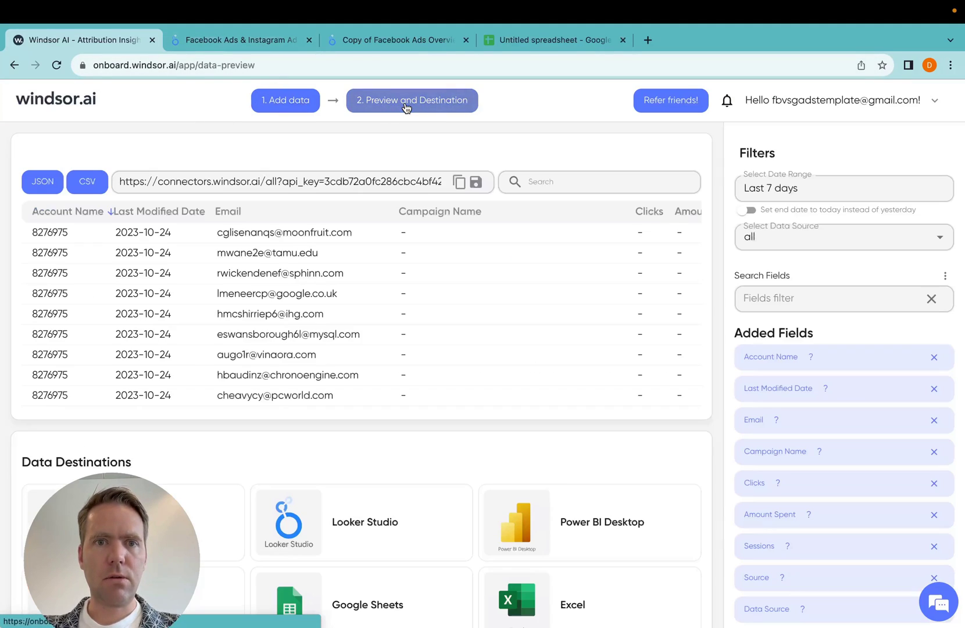
click(376, 609)
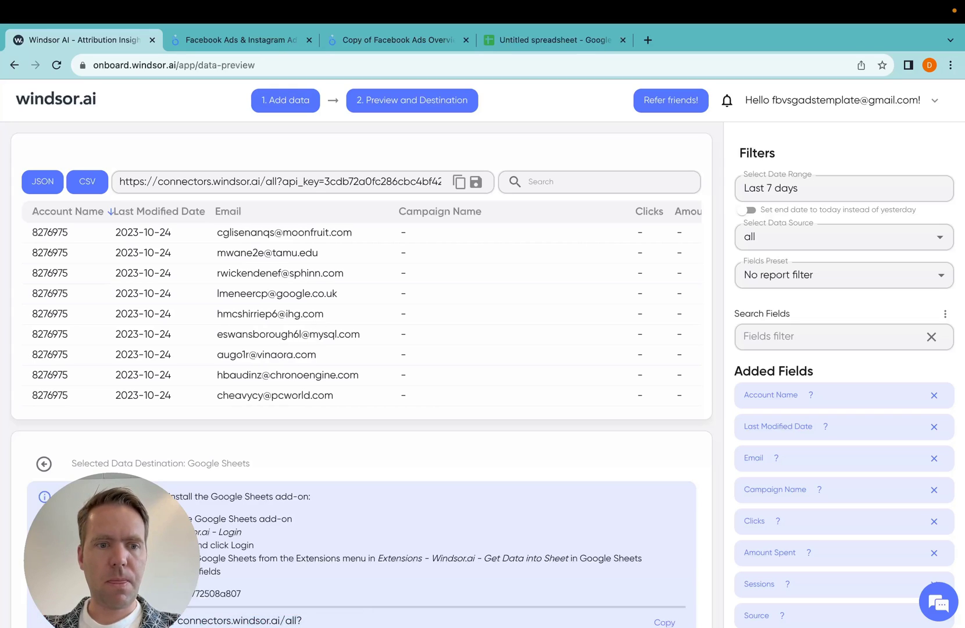
click(232, 518)
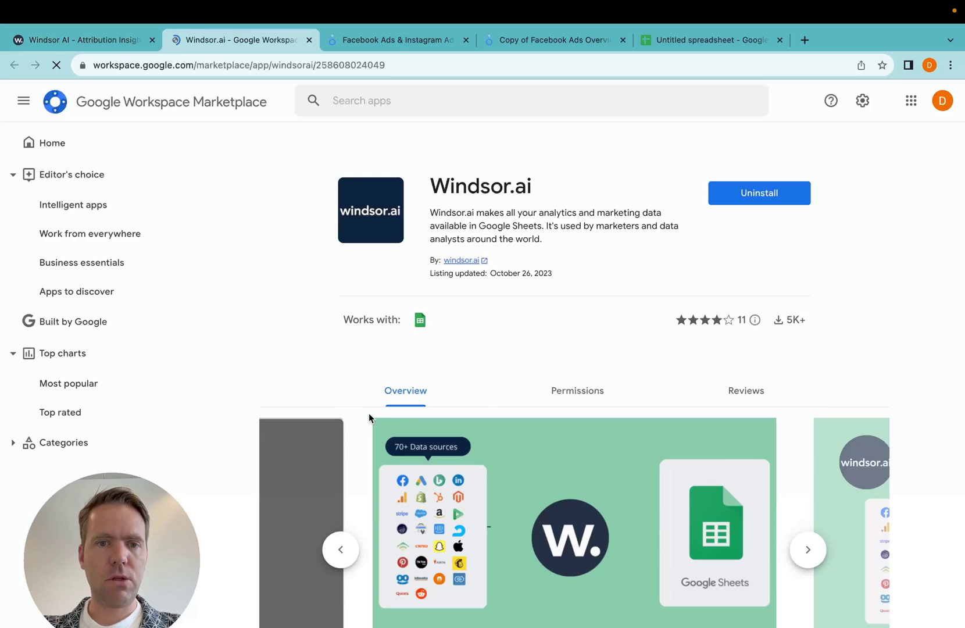
In the untitled spreadsheet, log in through Extensions > Windsor.ai > Login and confirm the existing login
key(super+w)
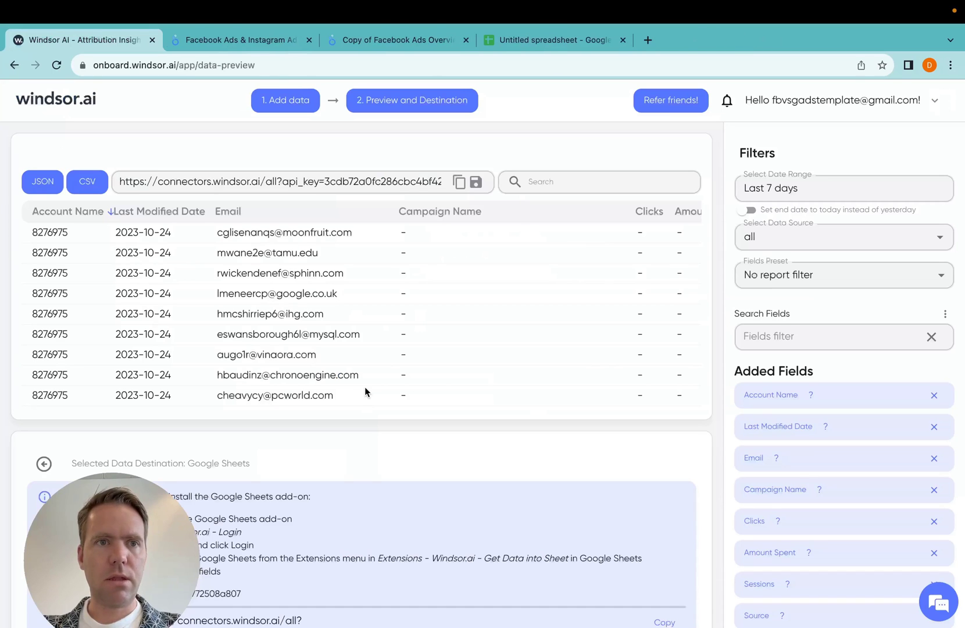
click(526, 44)
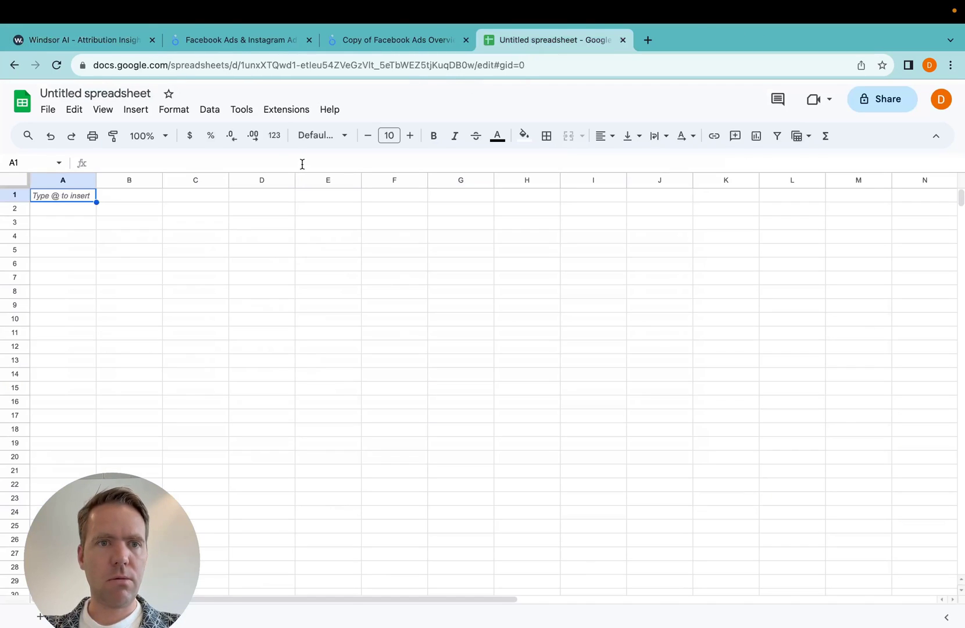
click(285, 111)
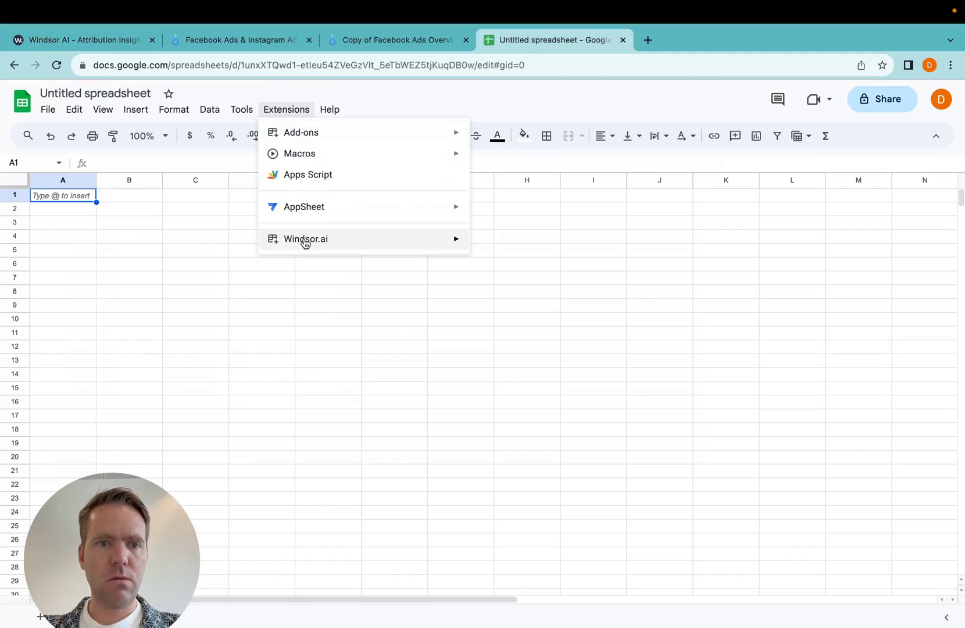
mouse_move(430, 243)
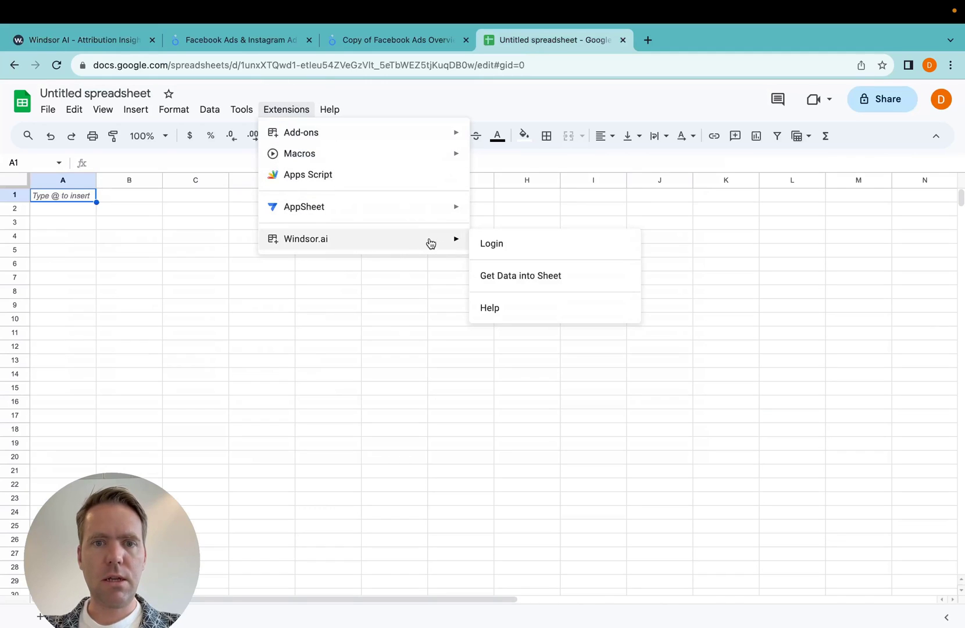
click(491, 244)
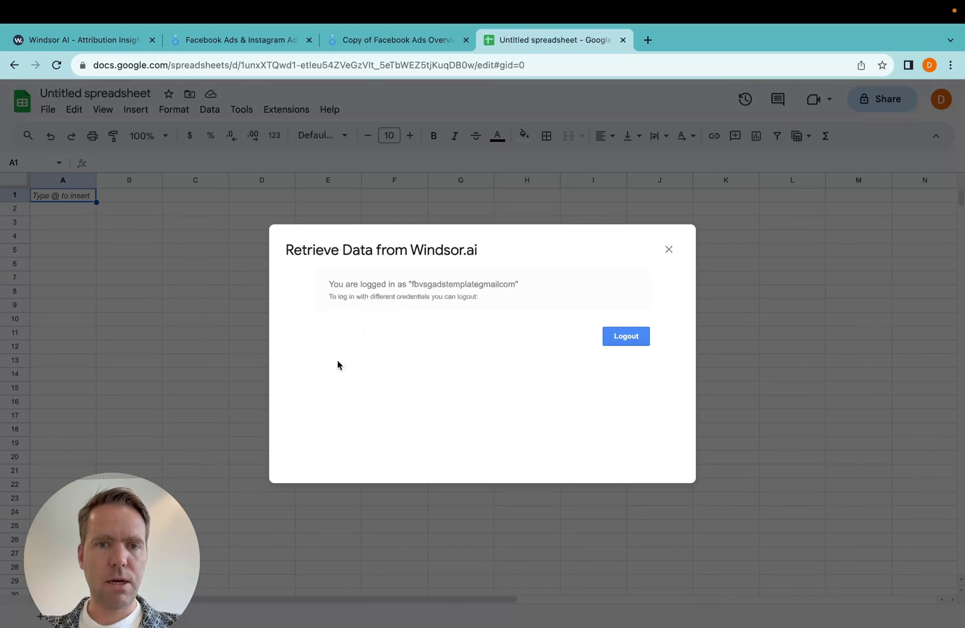
click(115, 46)
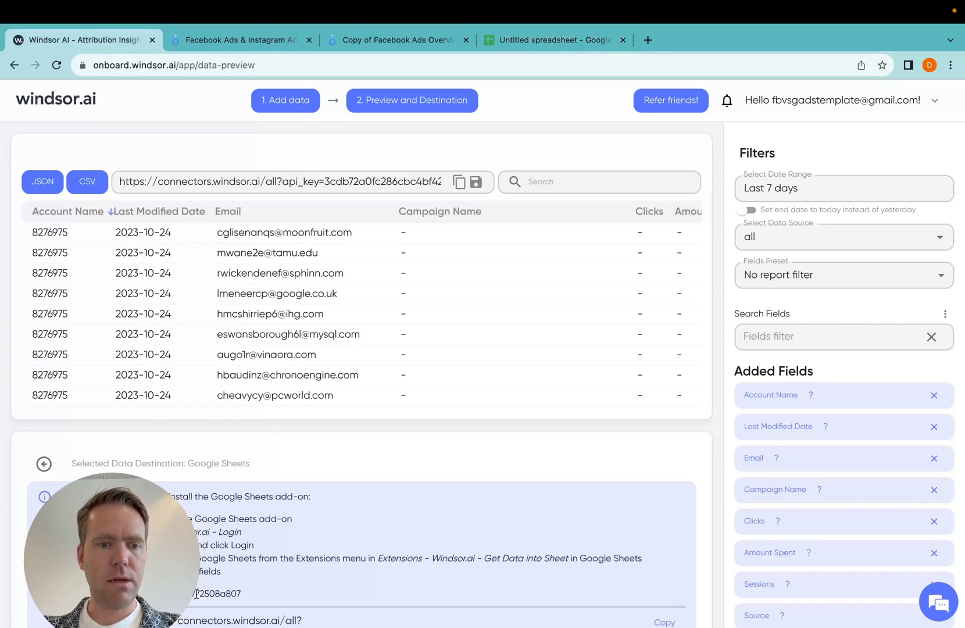
click(541, 41)
Dismiss the login confirmation and open the Windsor.ai data retrieval panel from Extensions
click(668, 250)
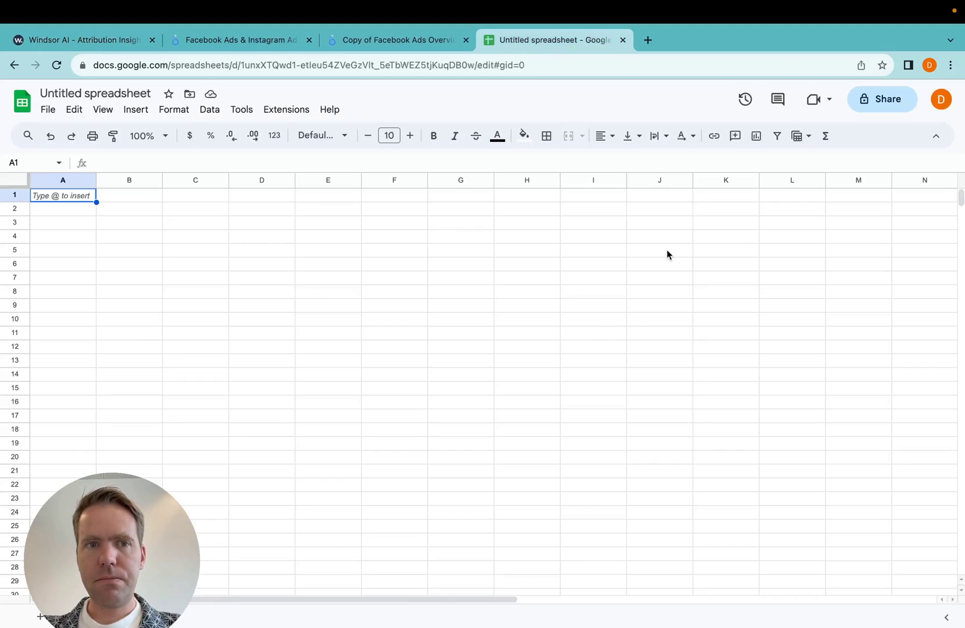
click(404, 324)
click(291, 110)
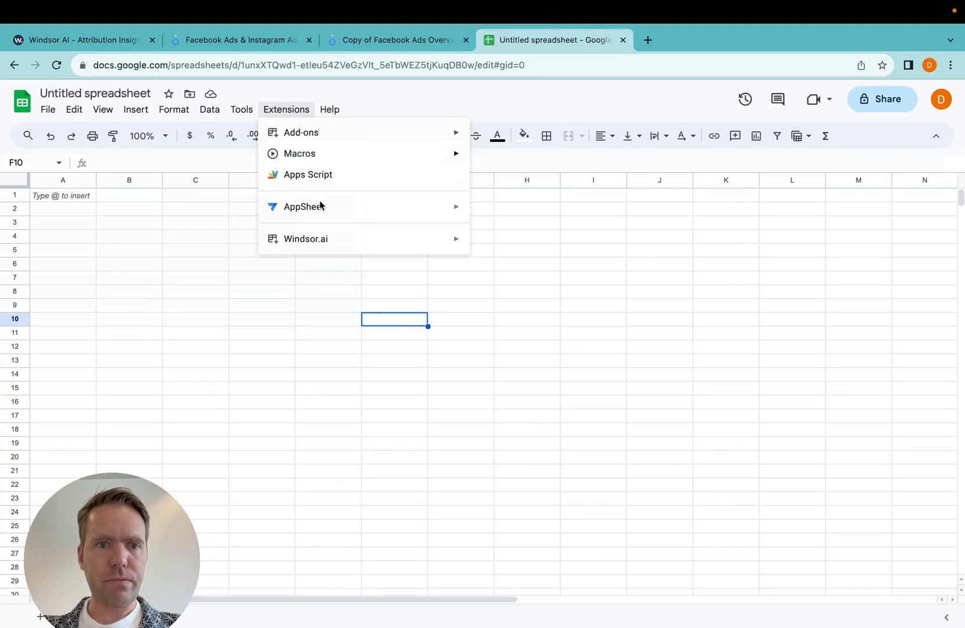
mouse_move(332, 244)
click(520, 275)
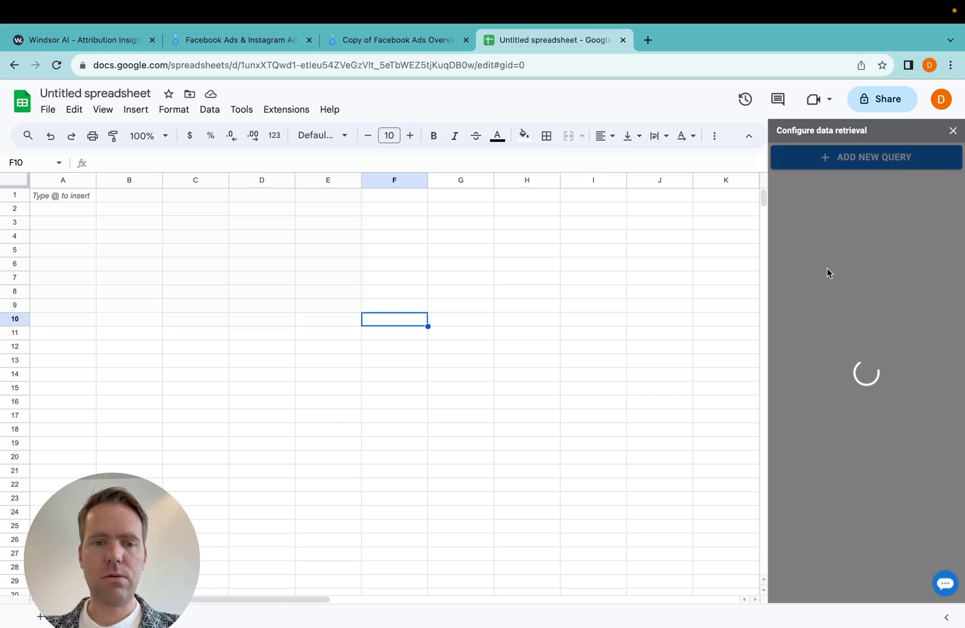
Name the query 'test facebook ads data loading' and send its results to Sheet1
click(826, 238)
text(t)
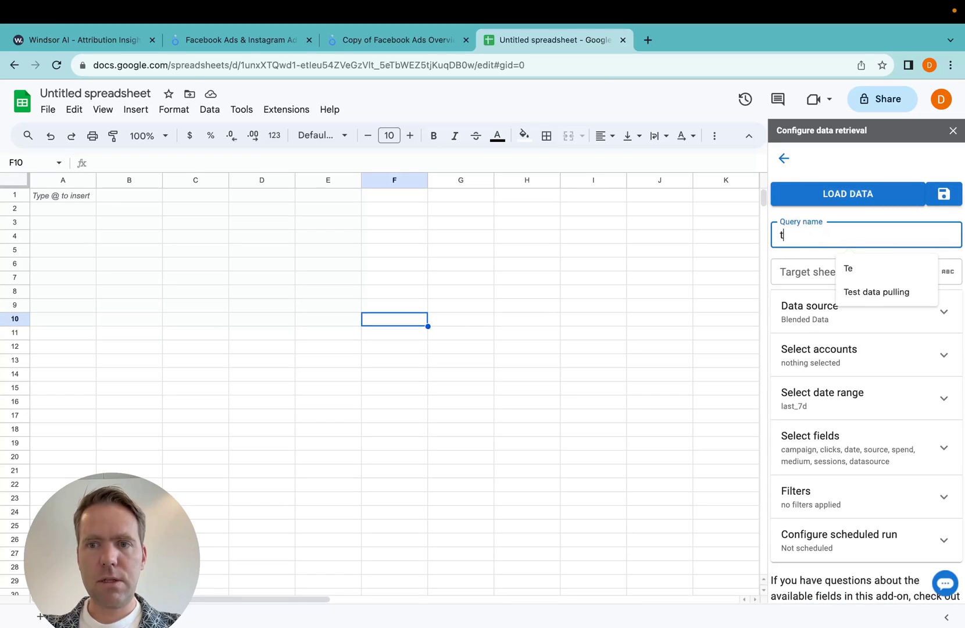
text(est facebook ads data loading)
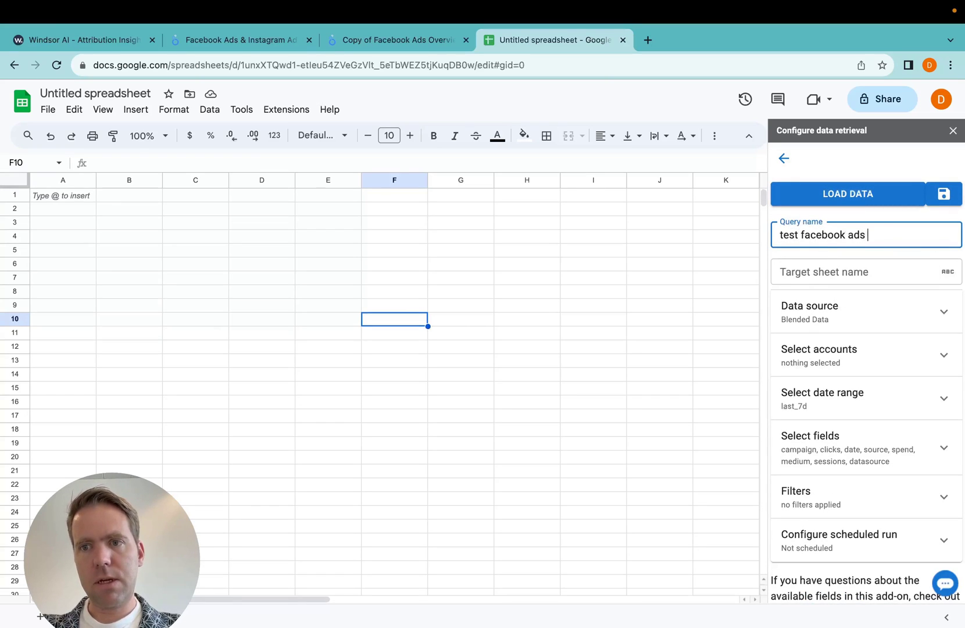
click(813, 270)
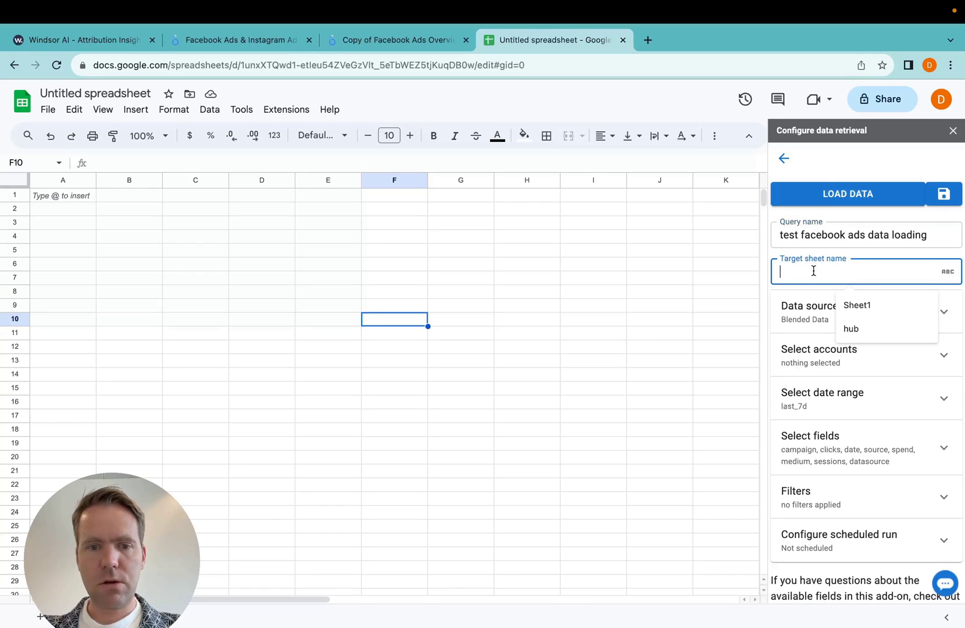
click(895, 306)
Set the query's data source to facebook and select the Windsor.ai Main account
click(877, 316)
click(863, 349)
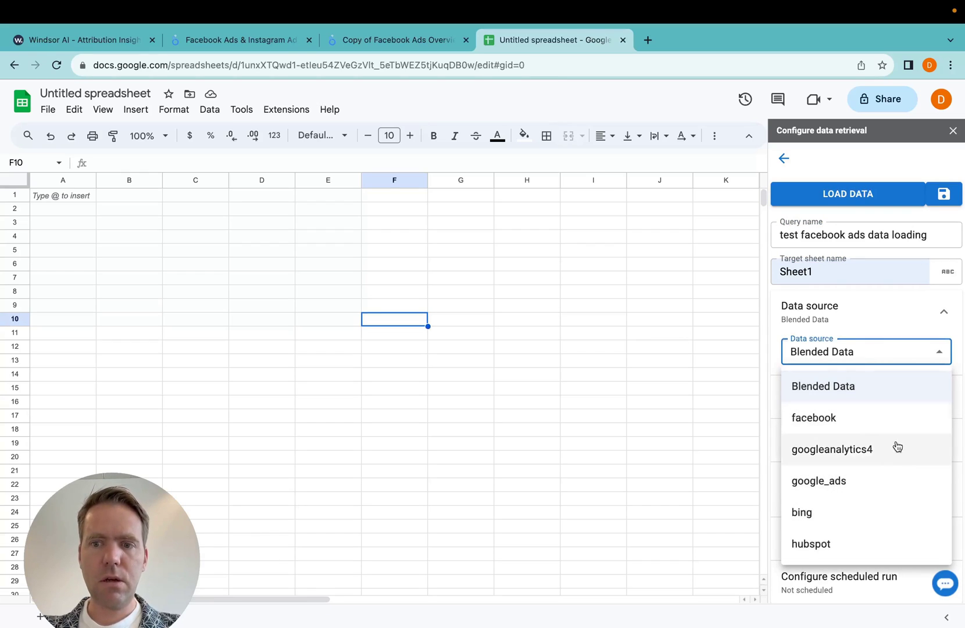
click(844, 427)
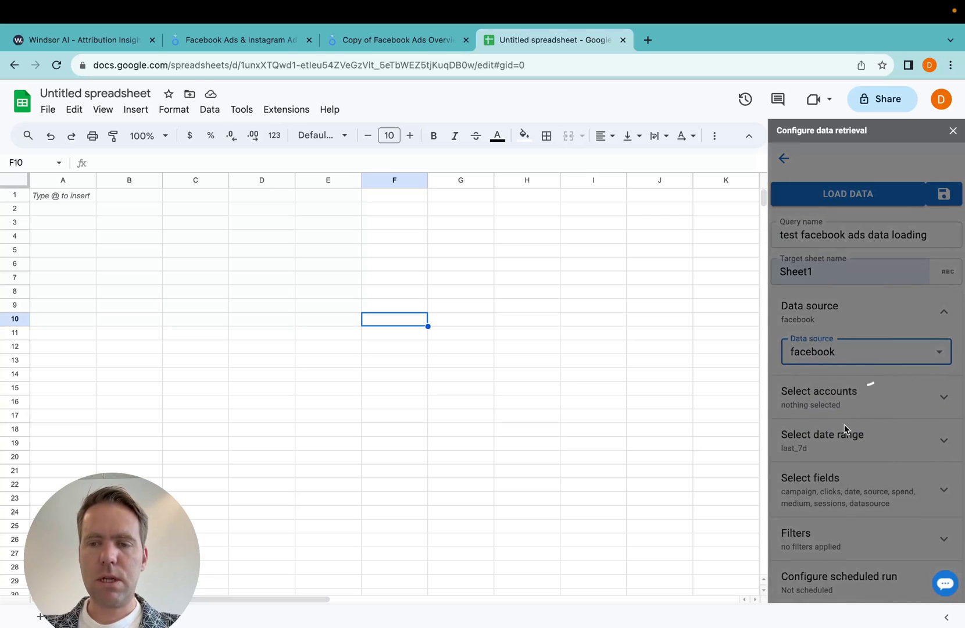
click(849, 410)
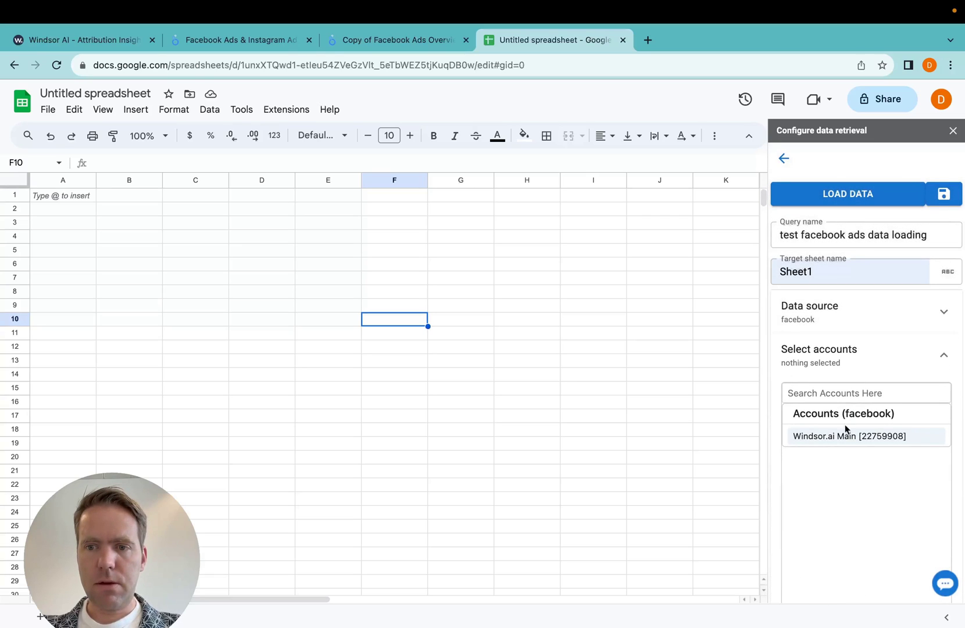
click(848, 433)
click(902, 371)
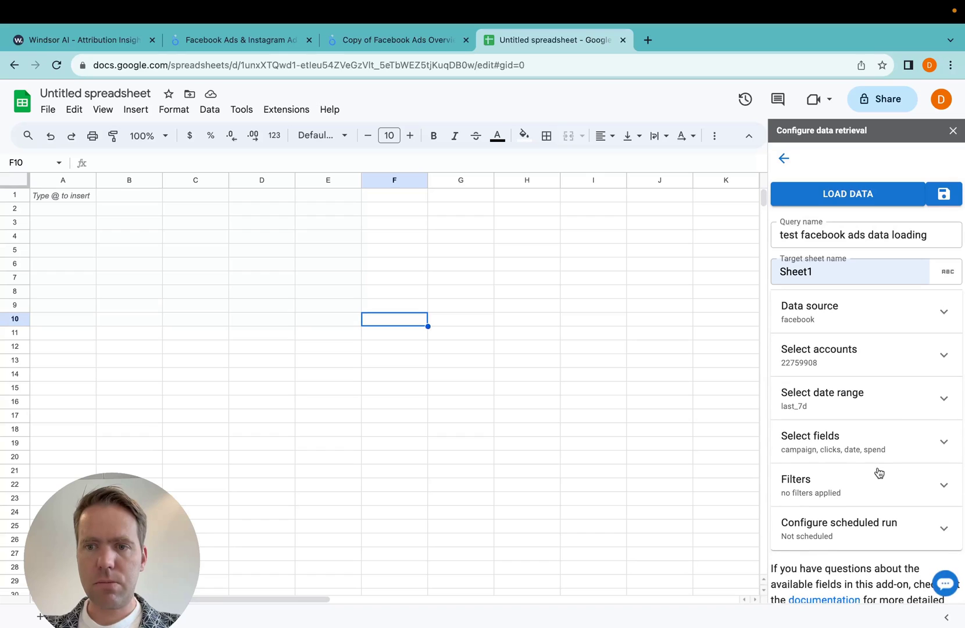
Set the Facebook query's date range to Last 90 days
click(874, 407)
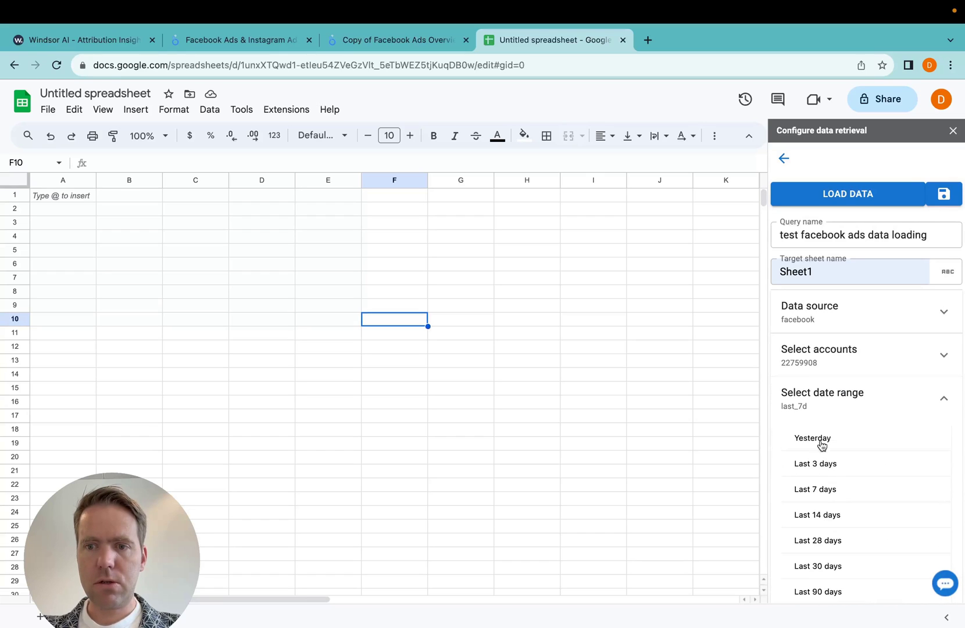
scroll(822, 559, down, 2)
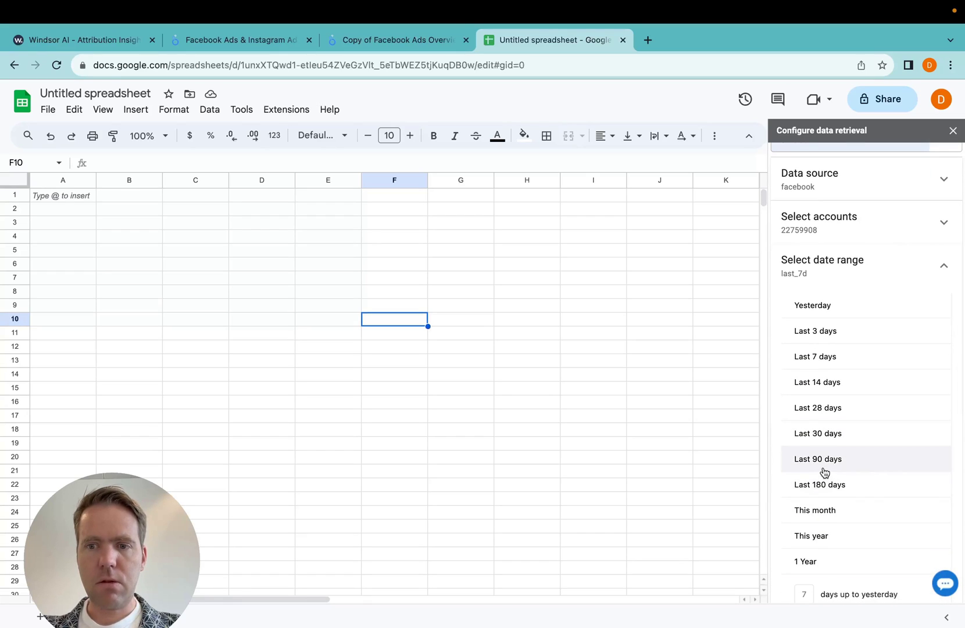
click(905, 273)
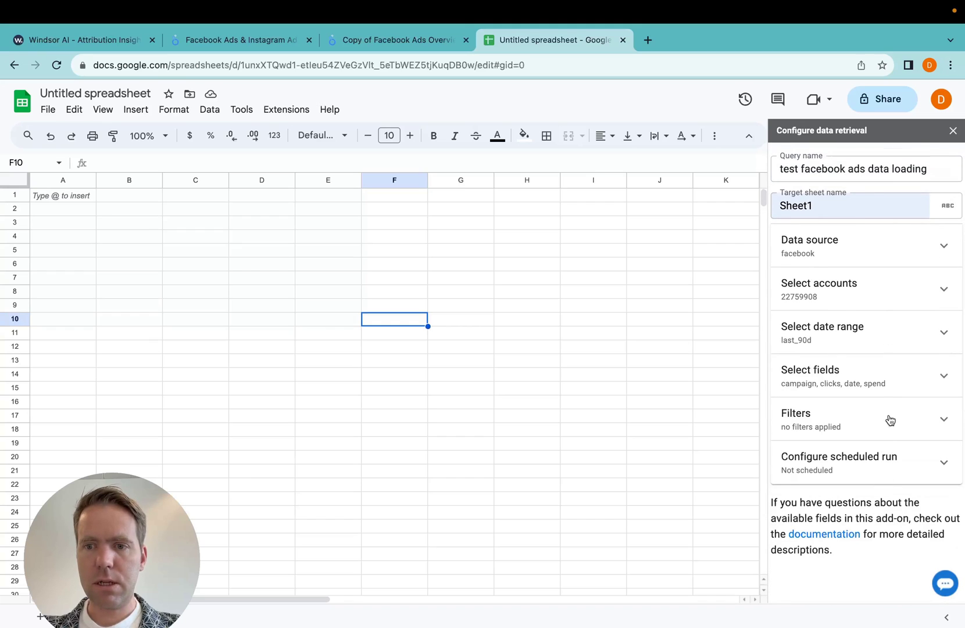
Review the query's selected fields and filter options without changing them
click(895, 375)
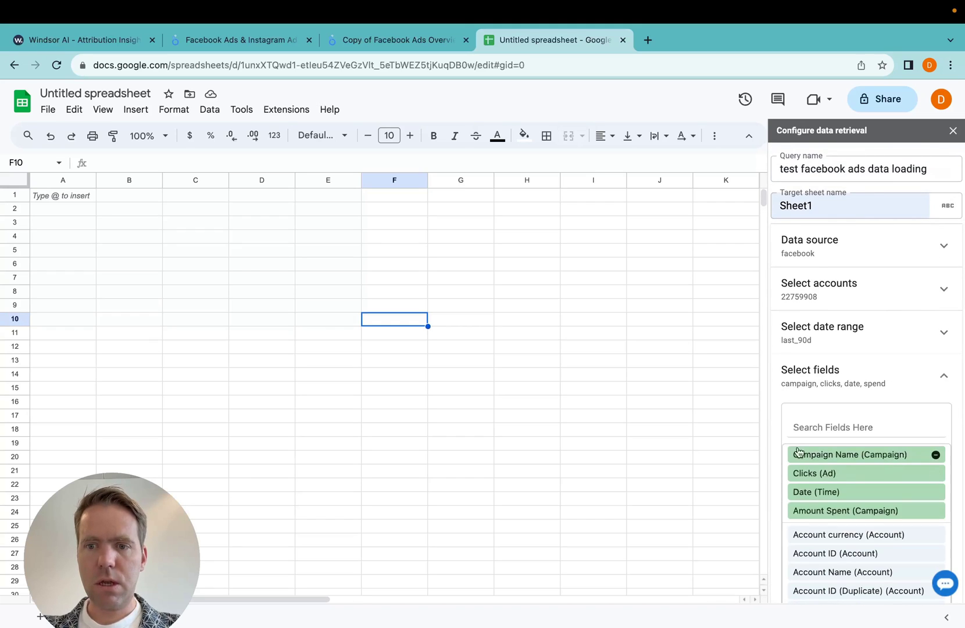
click(844, 379)
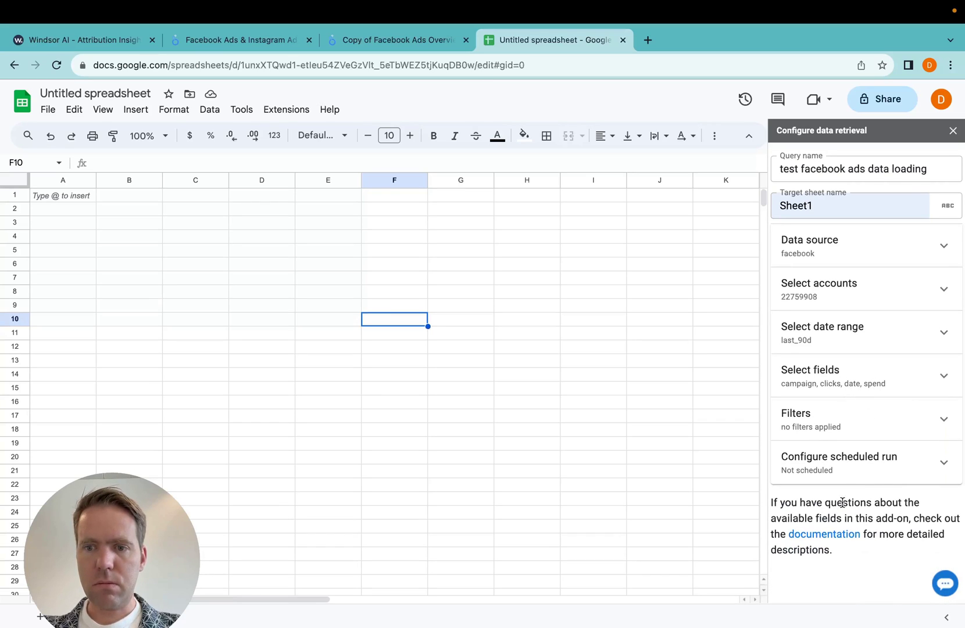
click(815, 439)
scroll(846, 460, down, 1)
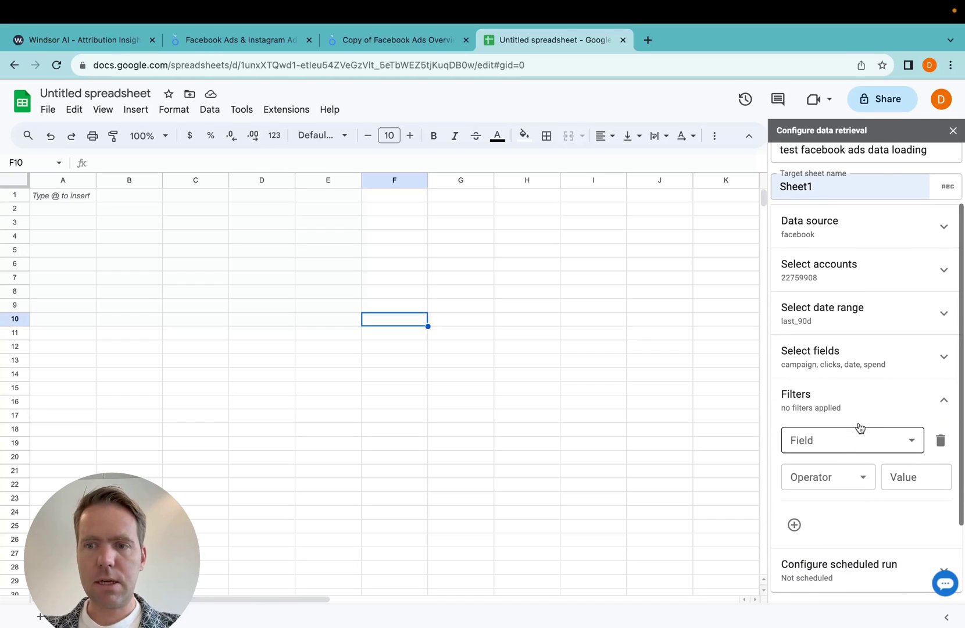
click(876, 401)
Schedule the query to refresh automatically every 1 hour
click(861, 457)
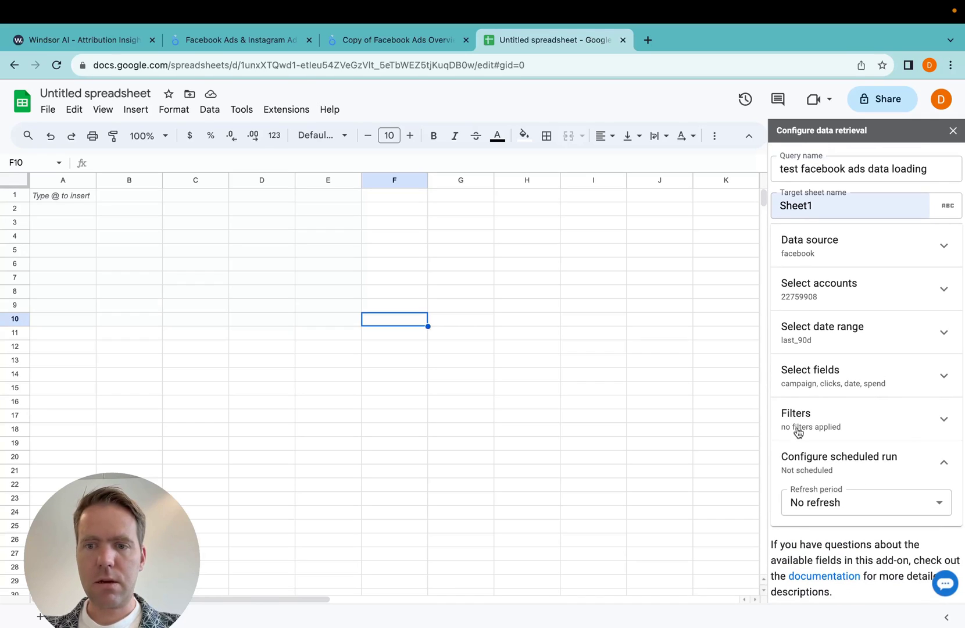
click(888, 505)
click(819, 392)
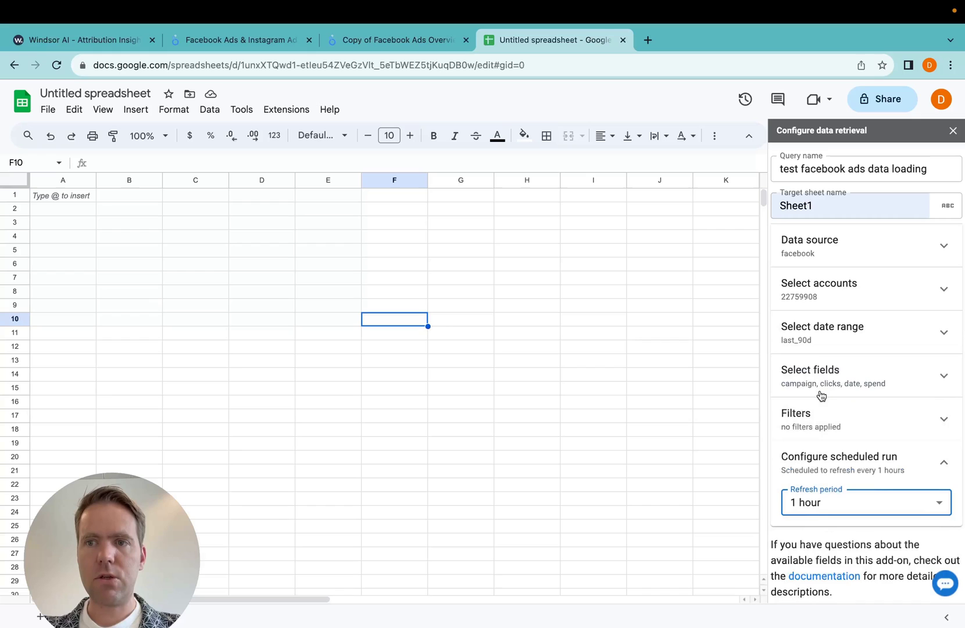
scroll(857, 430, down, 1)
scroll(863, 436, up, 3)
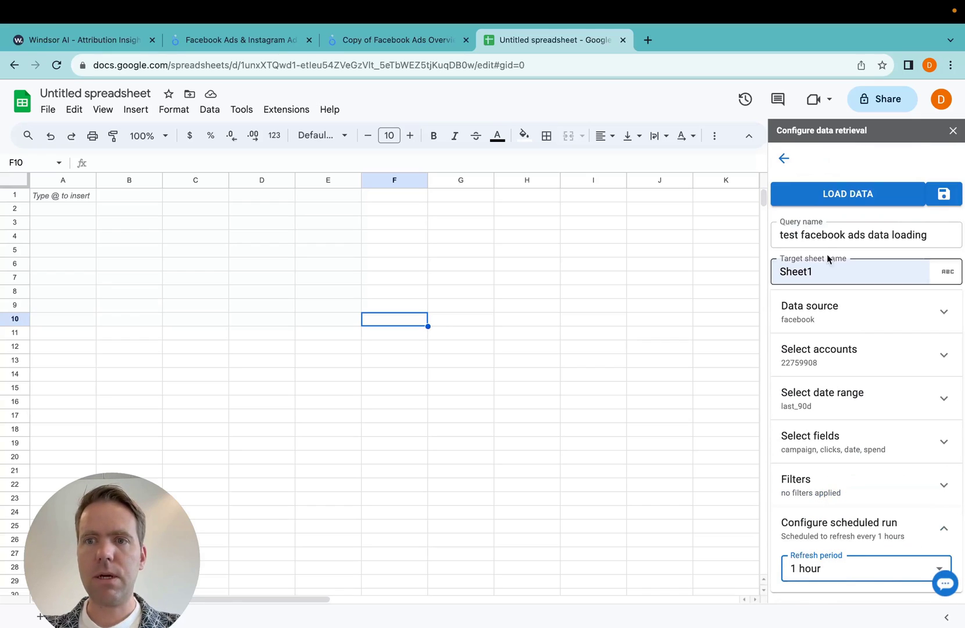
Load the Facebook campaign, clicks, date and spend rows from 10/24/2023 onward into Sheet1, then save the query
click(834, 200)
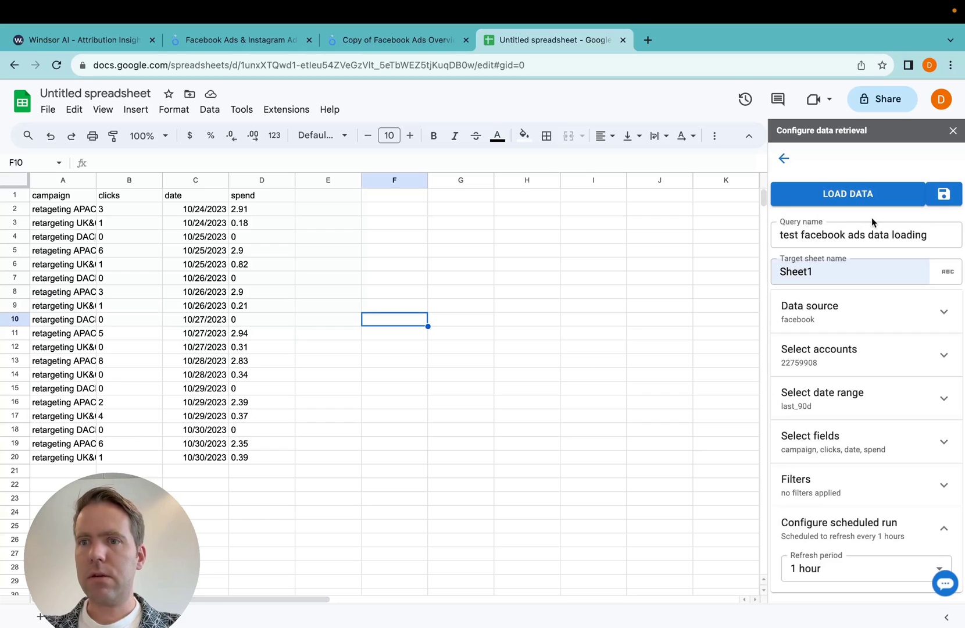
click(943, 194)
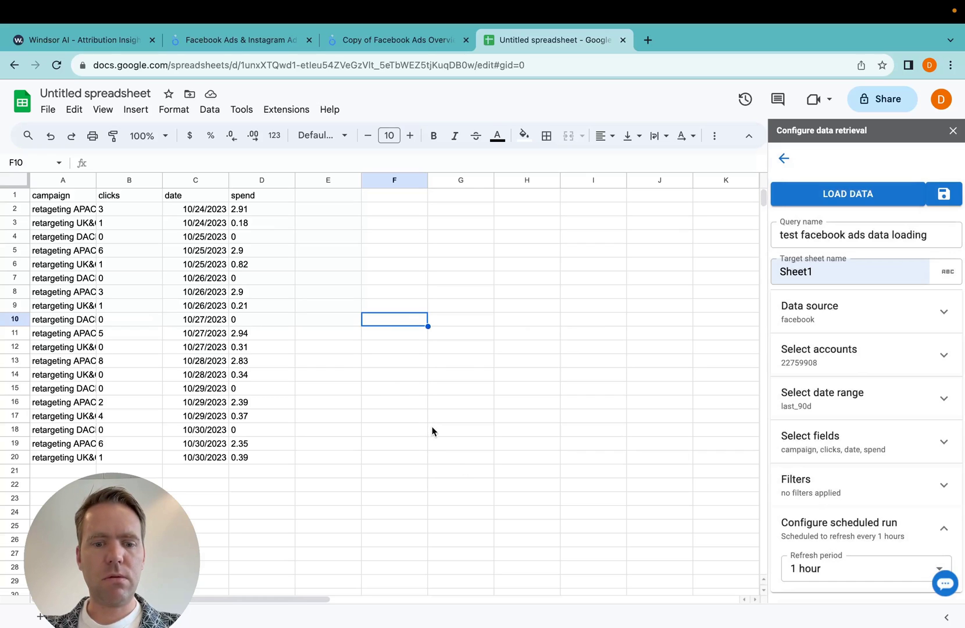
Open Looker Studio in a new tab and start creating a new data source
key(ctrl+t)
text(looker)
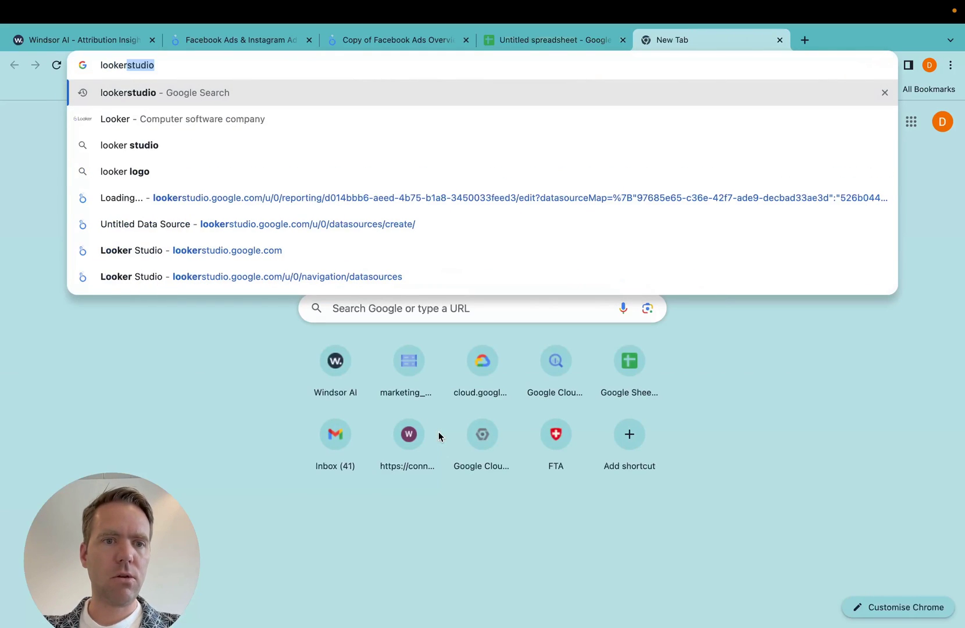
click(279, 251)
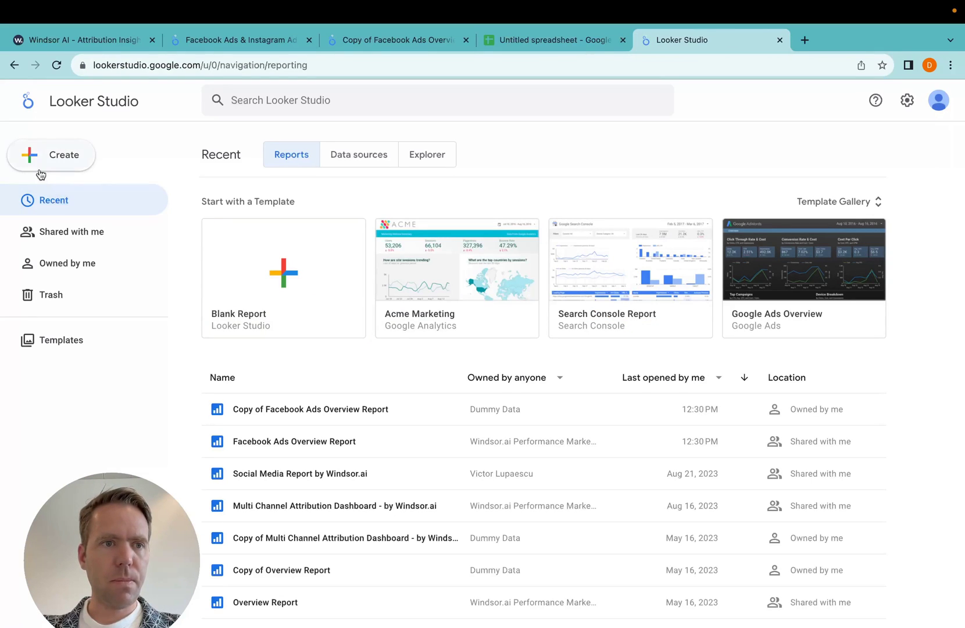
click(39, 168)
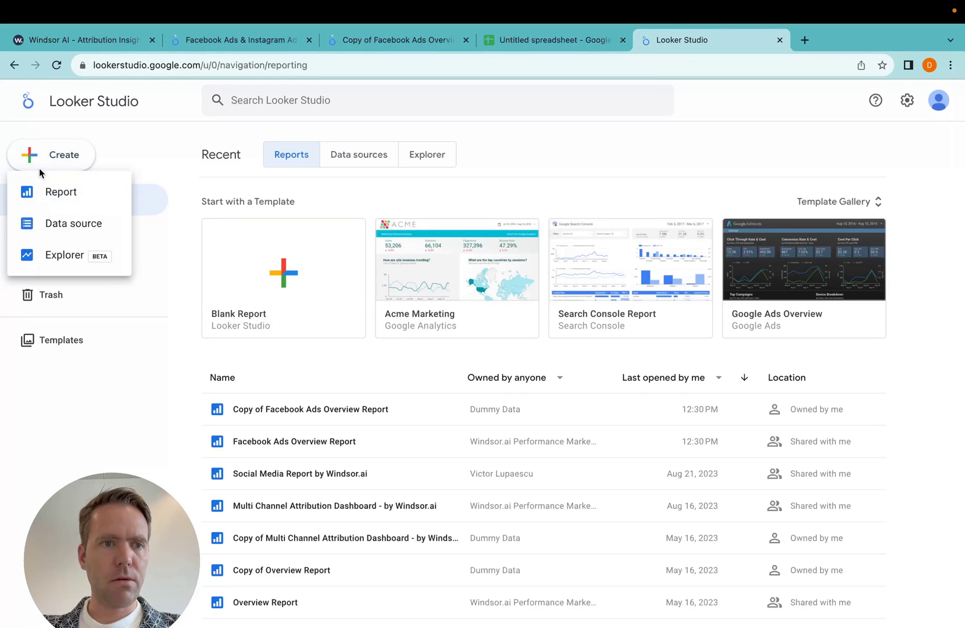
click(74, 232)
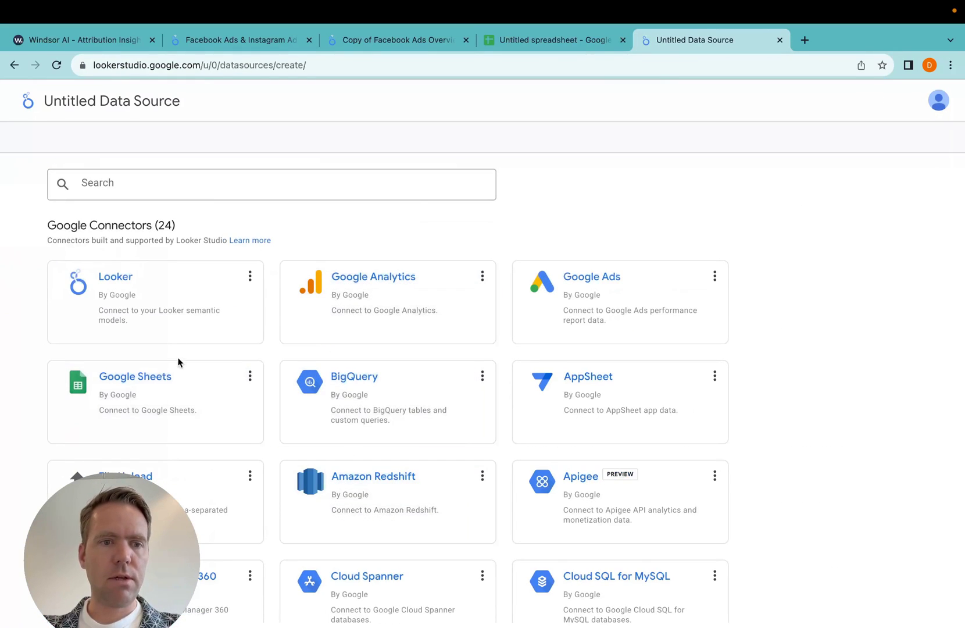
Authorize the Google Sheets connector and connect the Untitled spreadsheet's Sheet1
click(180, 373)
click(98, 359)
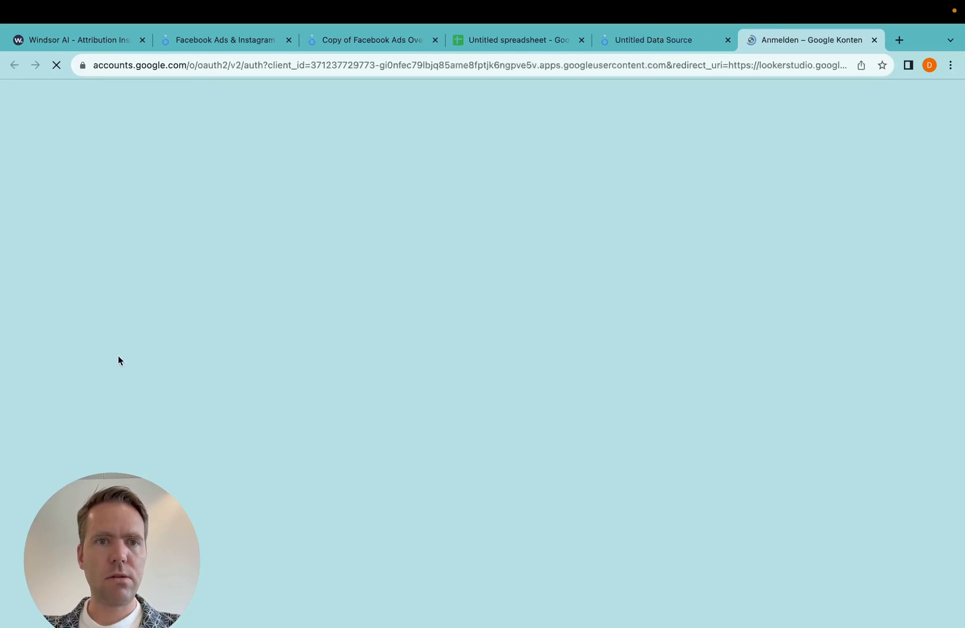
click(439, 349)
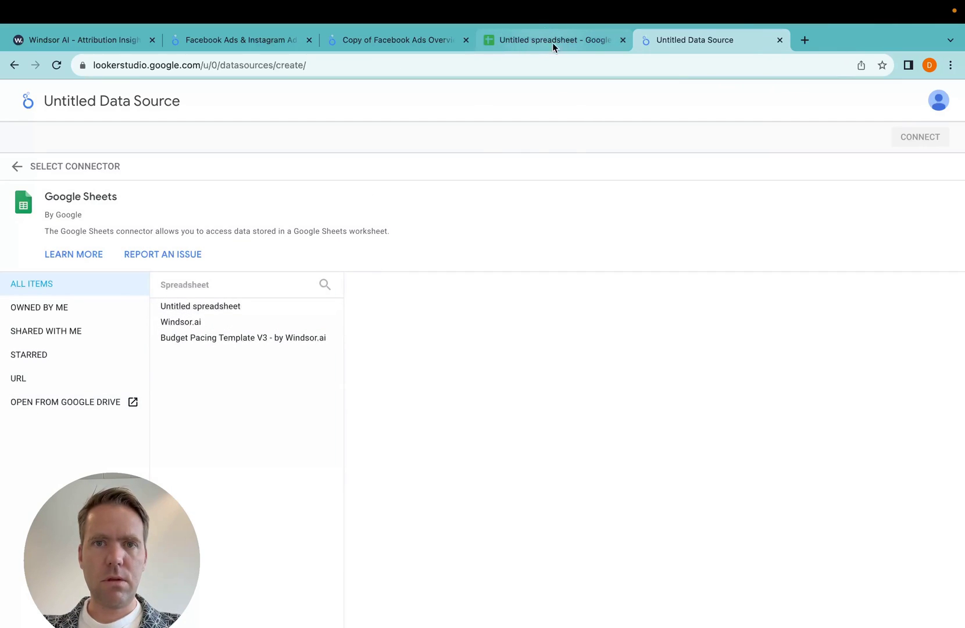
click(201, 306)
click(899, 139)
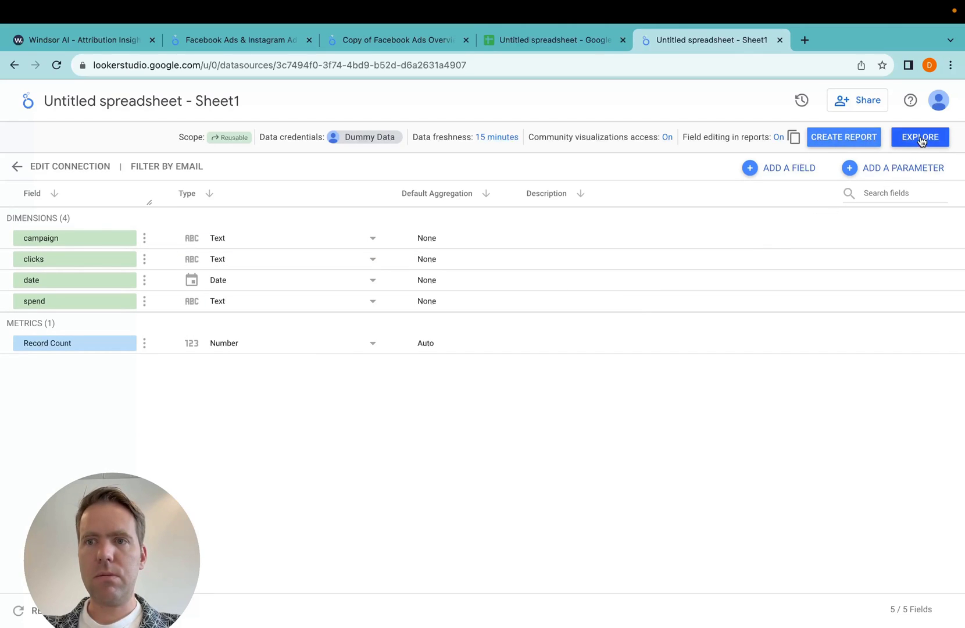
Create a report from the 'Untitled spreadsheet - Sheet1' data source with a campaign and Record Count table
click(879, 144)
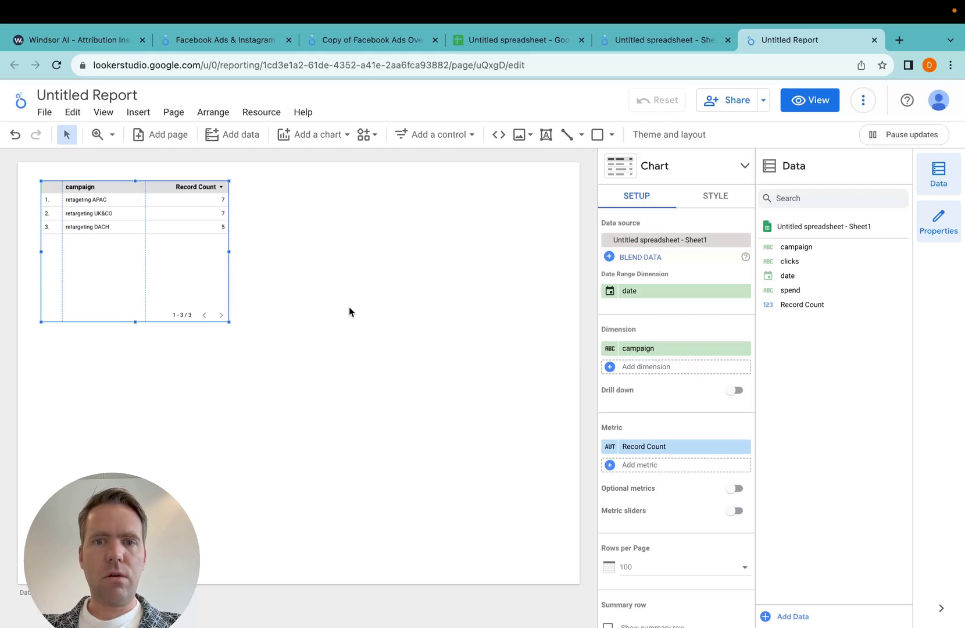